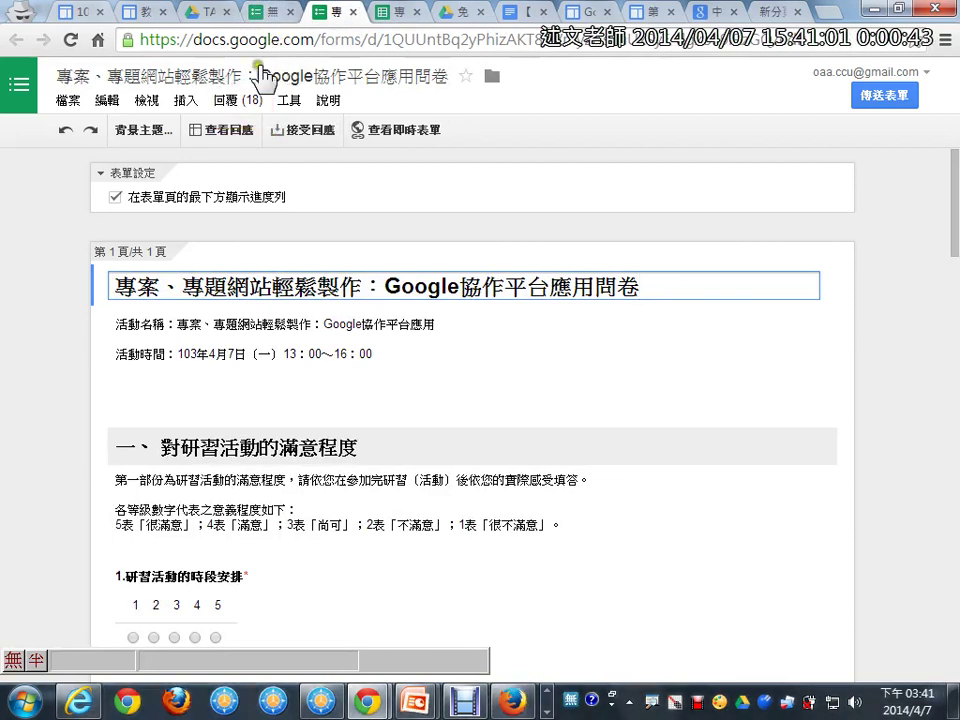
Open the survey form's response spreadsheet, and close it to return to the form editor.
left_click(240, 100)
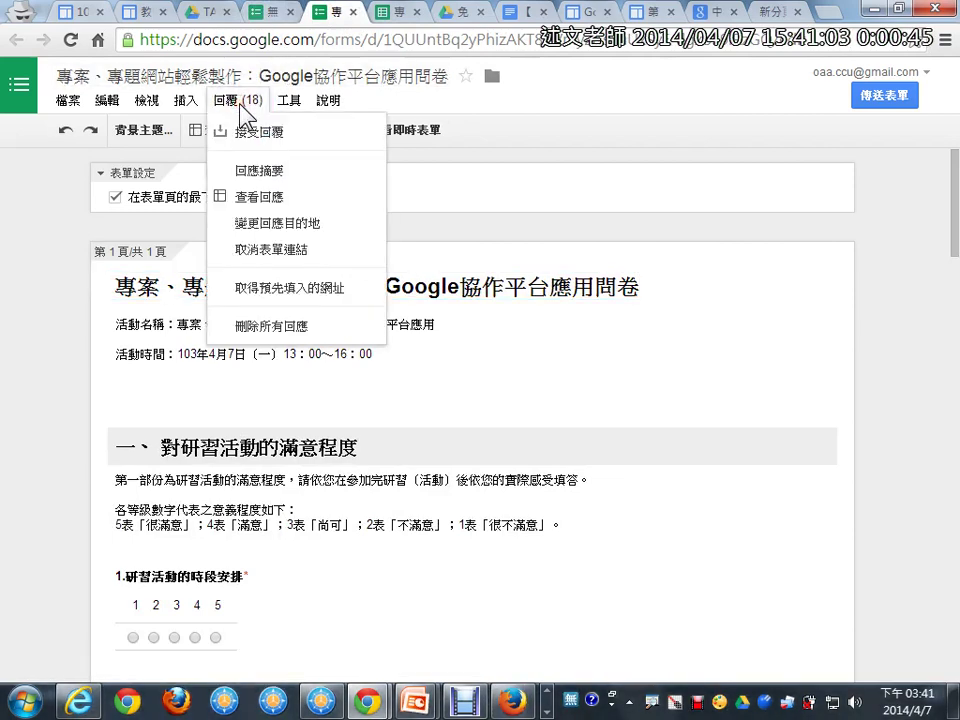
left_click(286, 200)
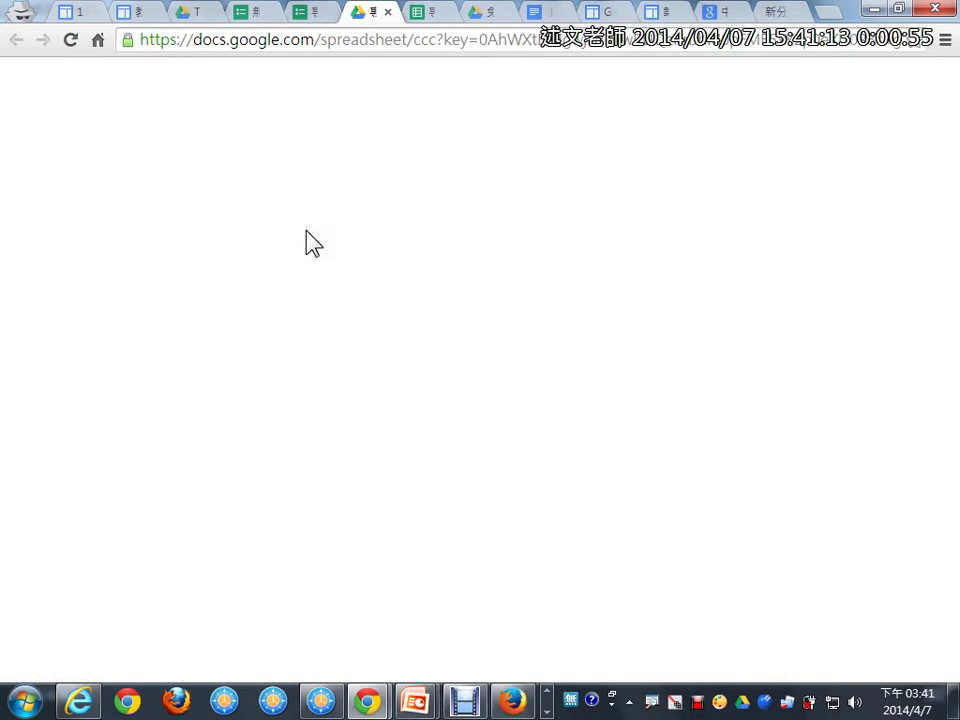
left_click(388, 14)
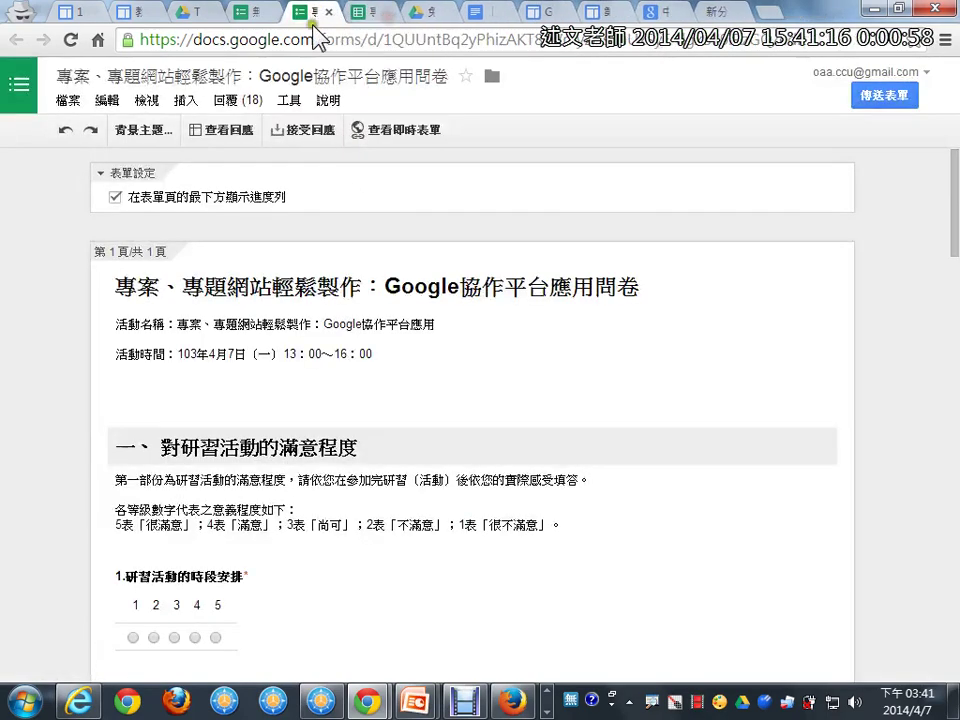
Review the charts in the survey's response summary, and close it to return to the form editor.
left_click(223, 101)
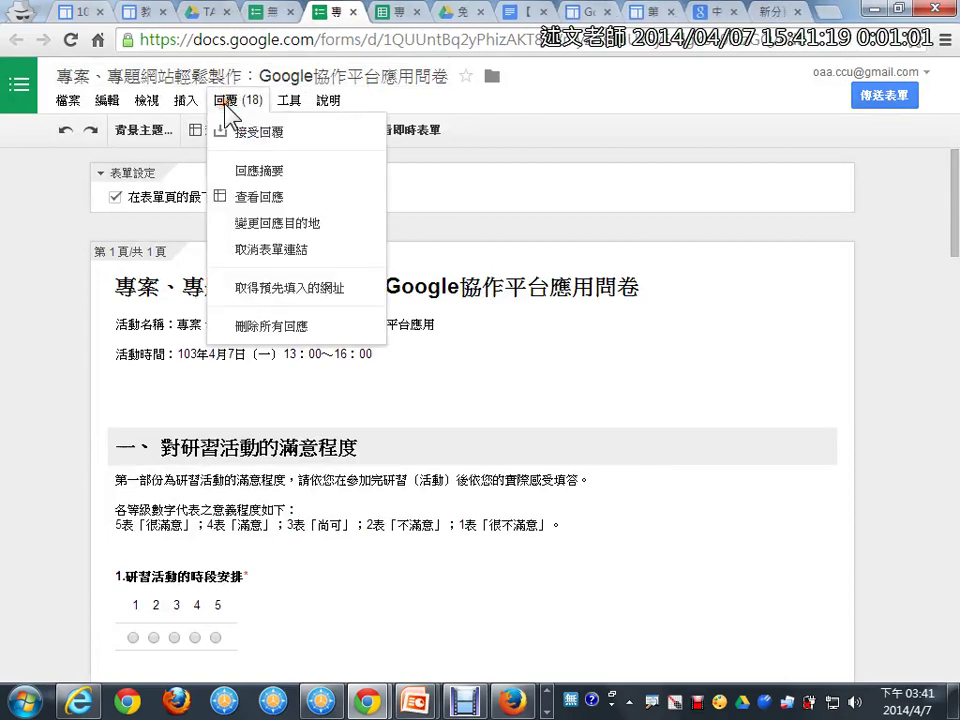
left_click(260, 172)
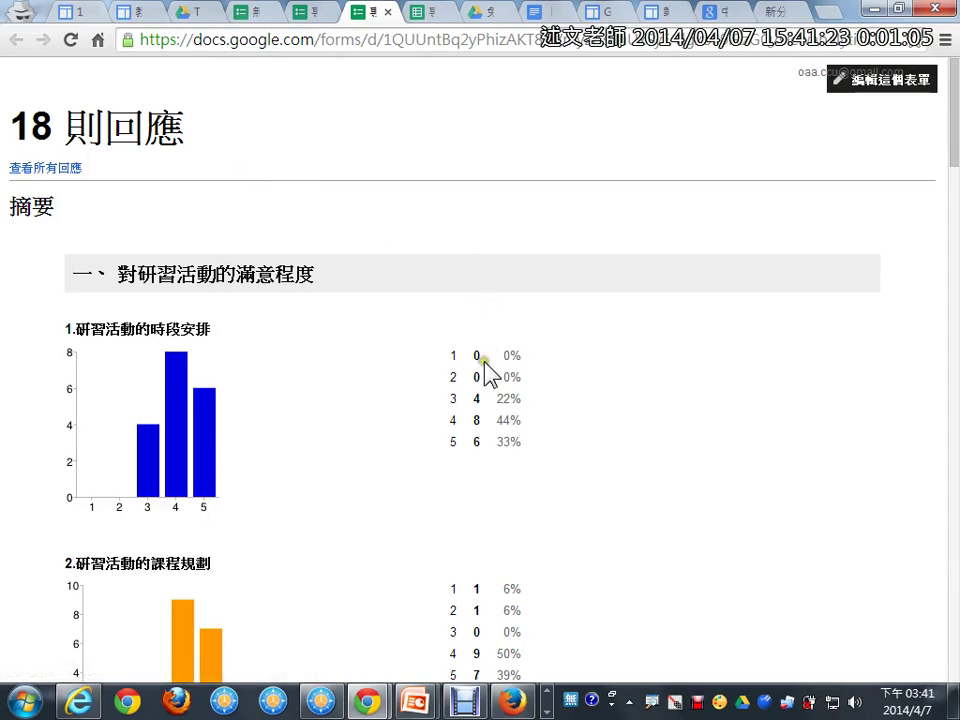
scroll(490, 376, "down", 3)
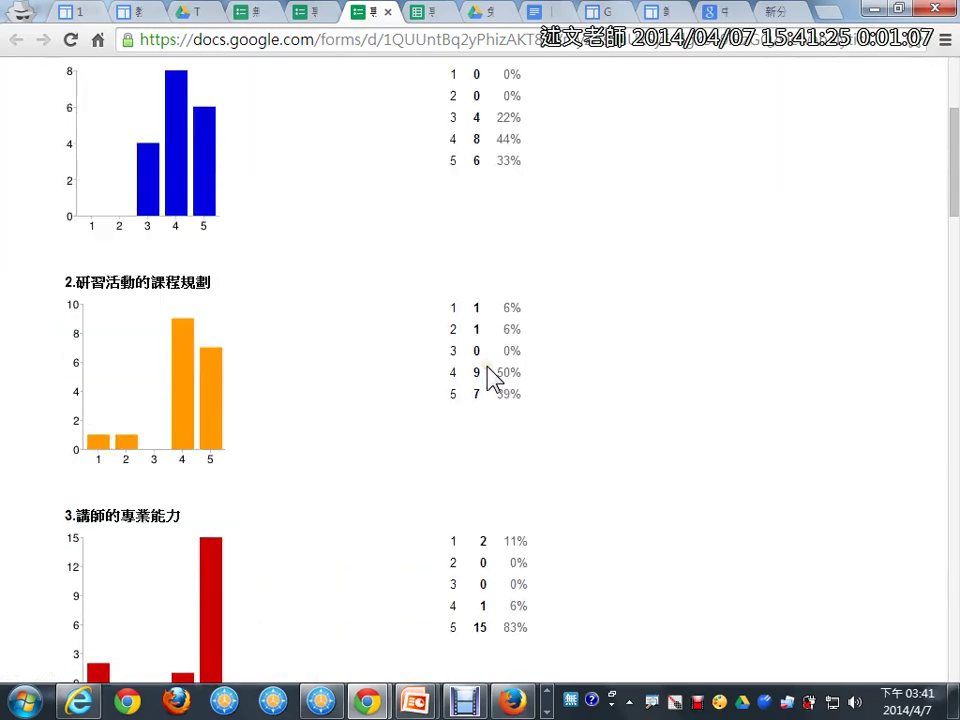
scroll(490, 380, "down", 6)
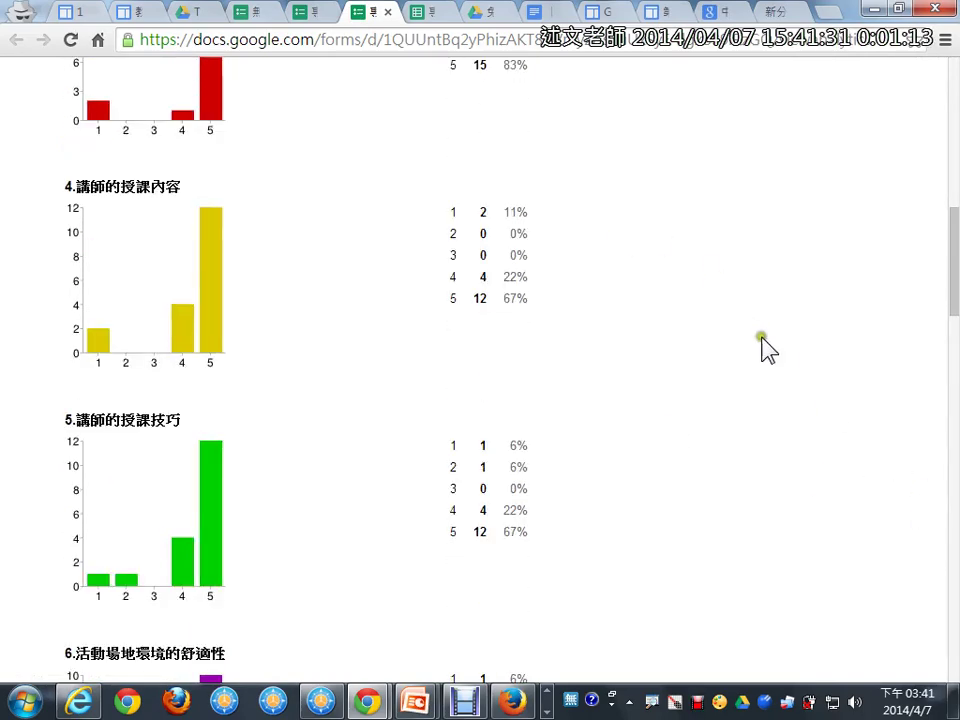
left_click(388, 12)
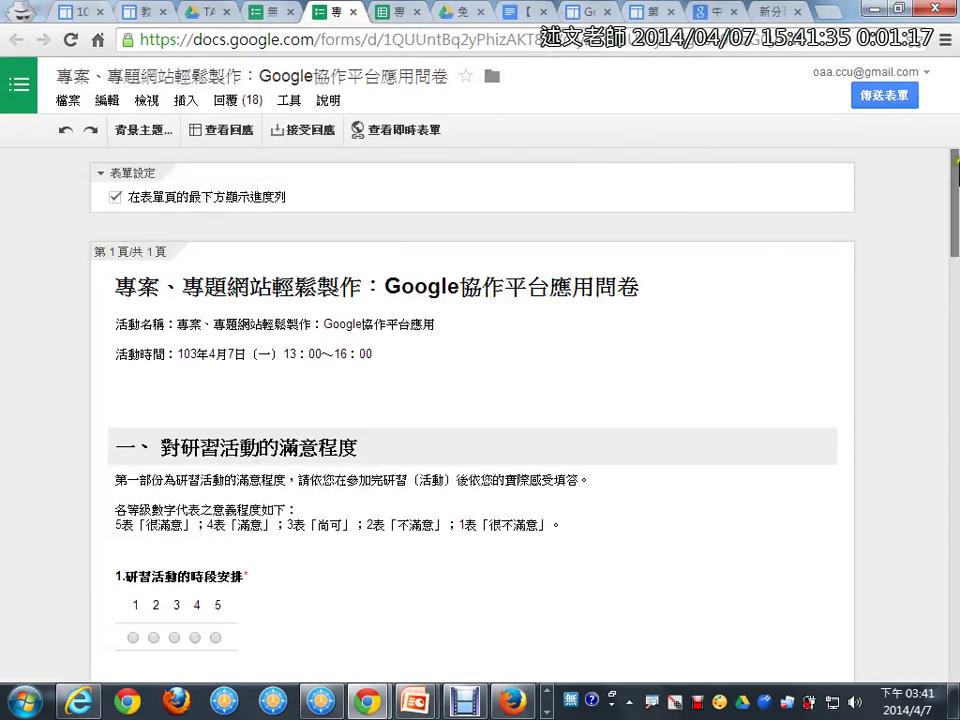
Examine the survey's confirmation page settings, marking the 發佈並提供表單結果的連結給回覆者 option with a red box.
left_click_drag(957, 175, 957, 640)
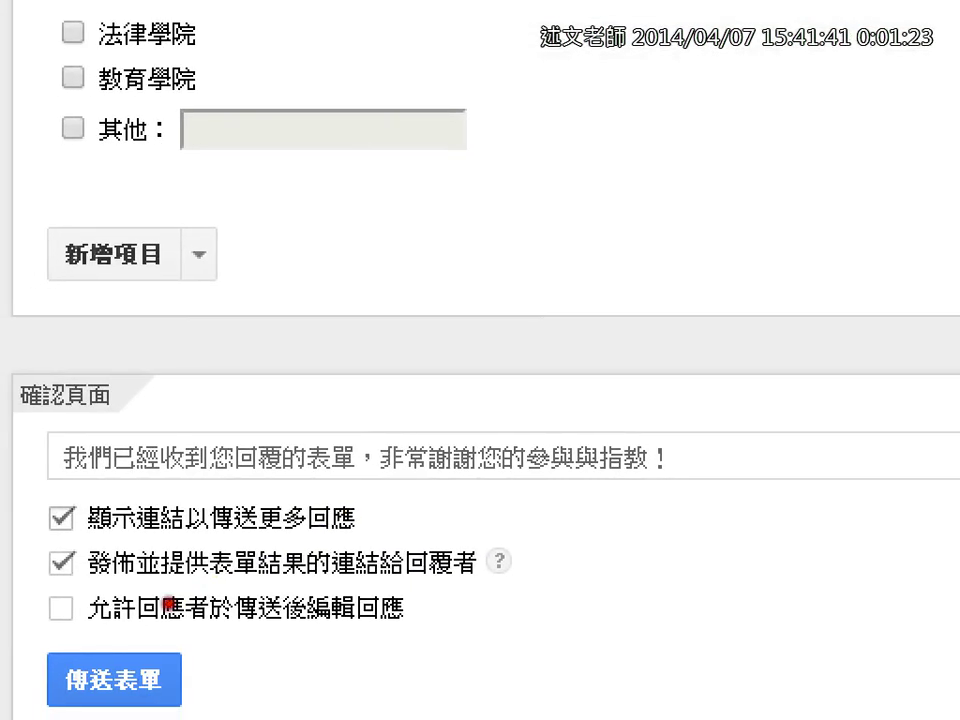
mouse_move(257, 376)
left_mouse_down()
mouse_move(266, 394)
mouse_move(326, 338)
left_mouse_up()
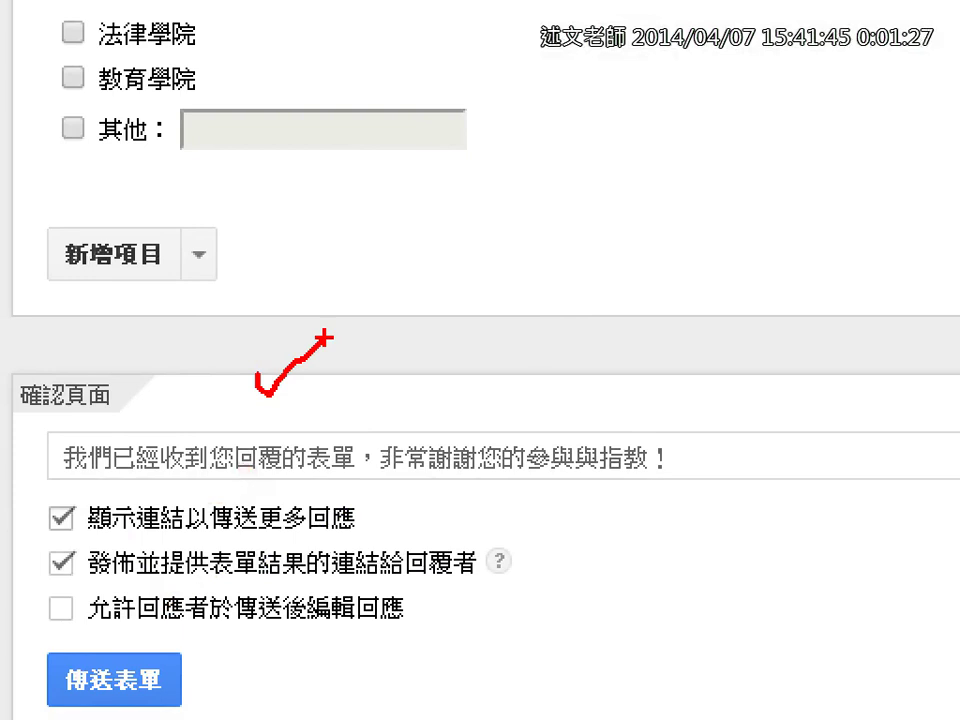
left_click_drag(397, 424, 490, 382)
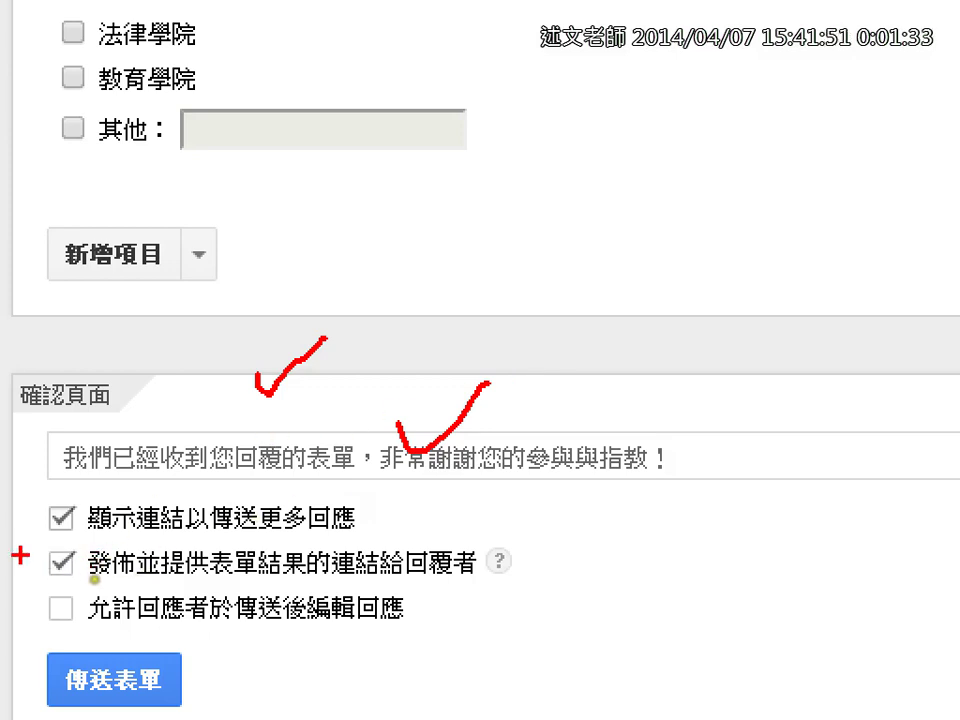
left_click_drag(27, 541, 527, 596)
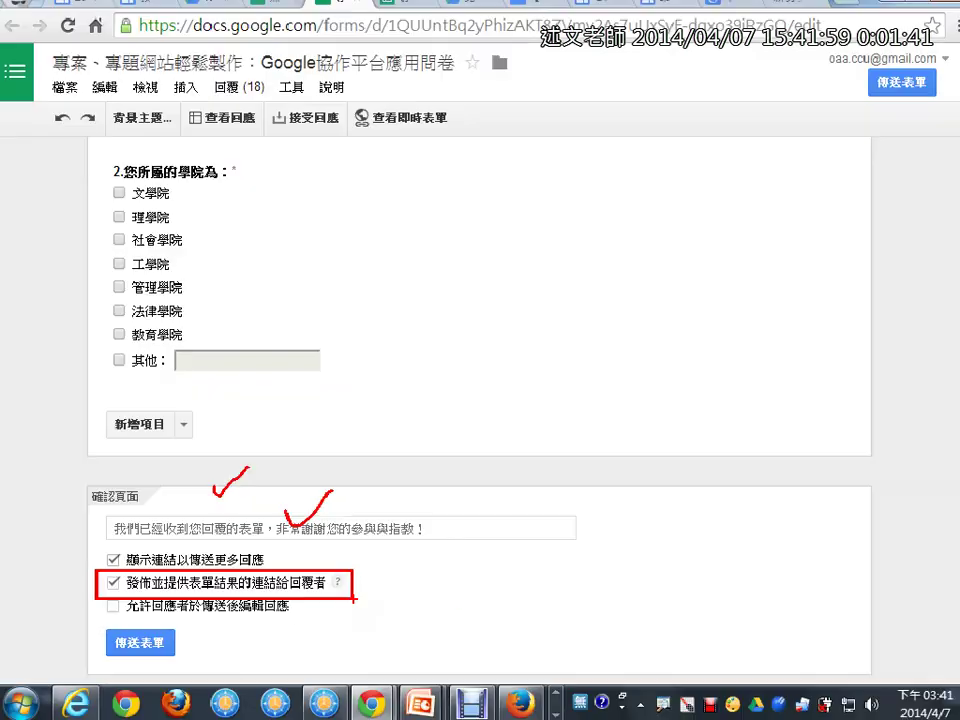
scroll(480, 400, "up", 10)
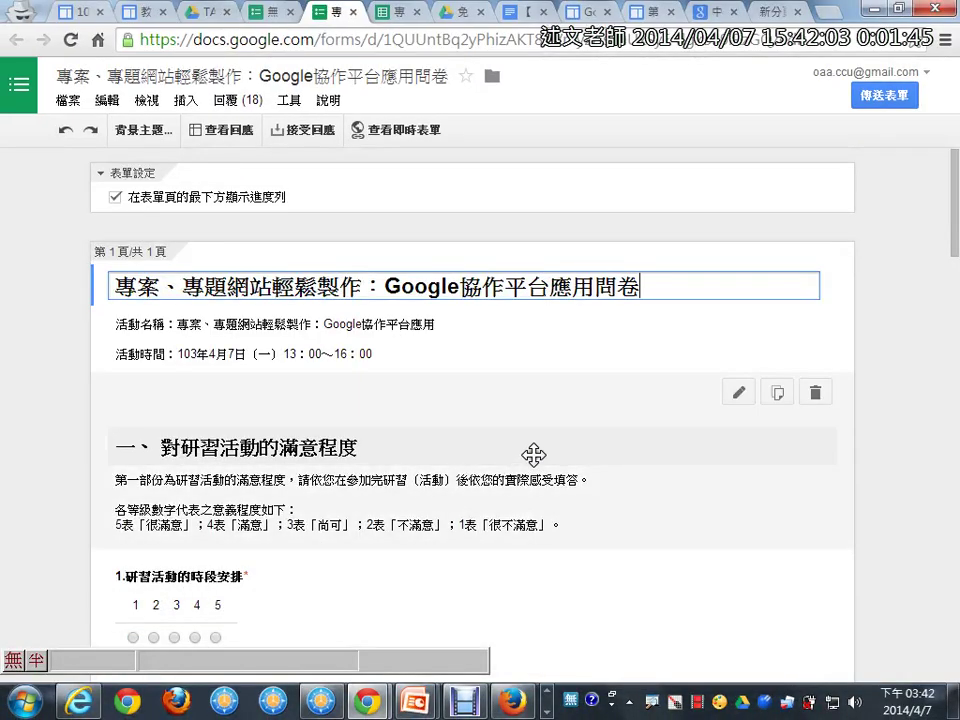
scroll(533, 456, "down", 4)
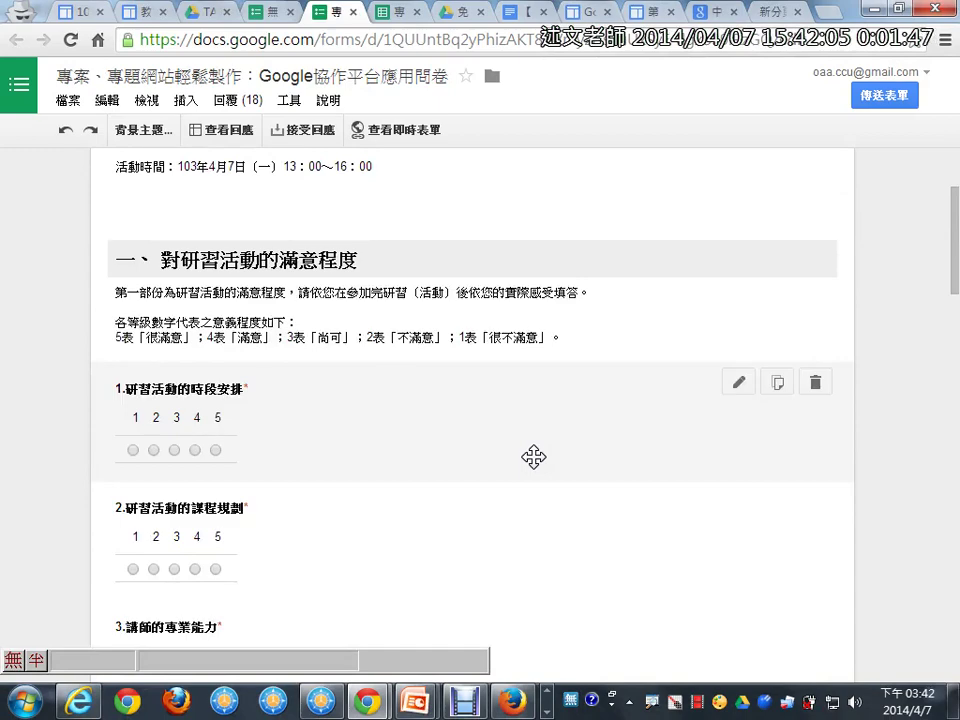
In the untitled form 無標題表單, add a 單選按鈕 question below the two existing scale questions.
left_click(283, 12)
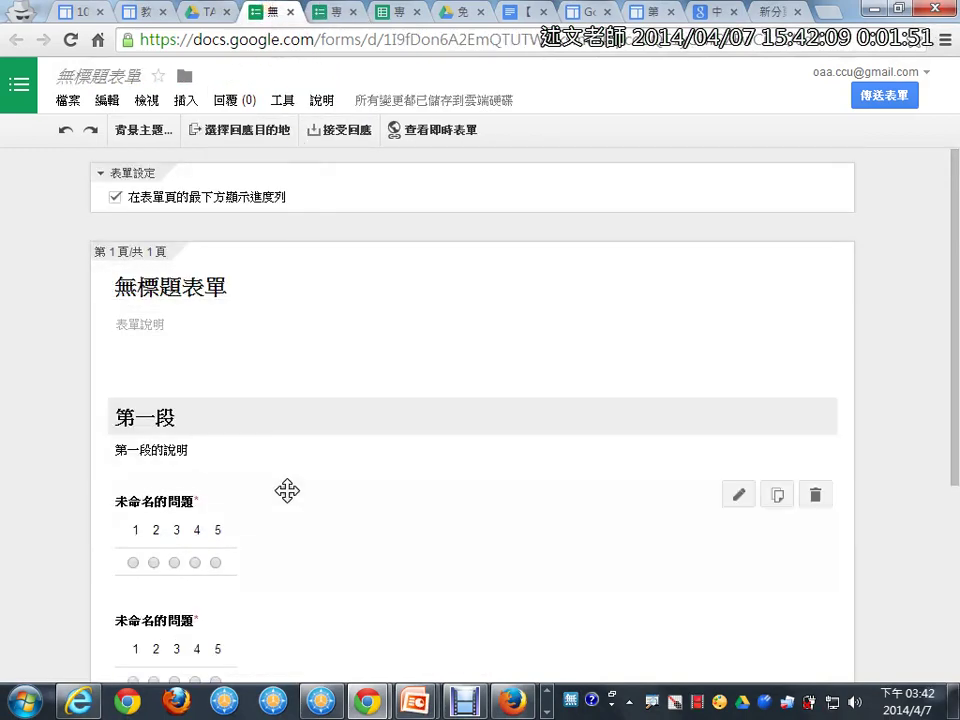
scroll(301, 511, "down", 3)
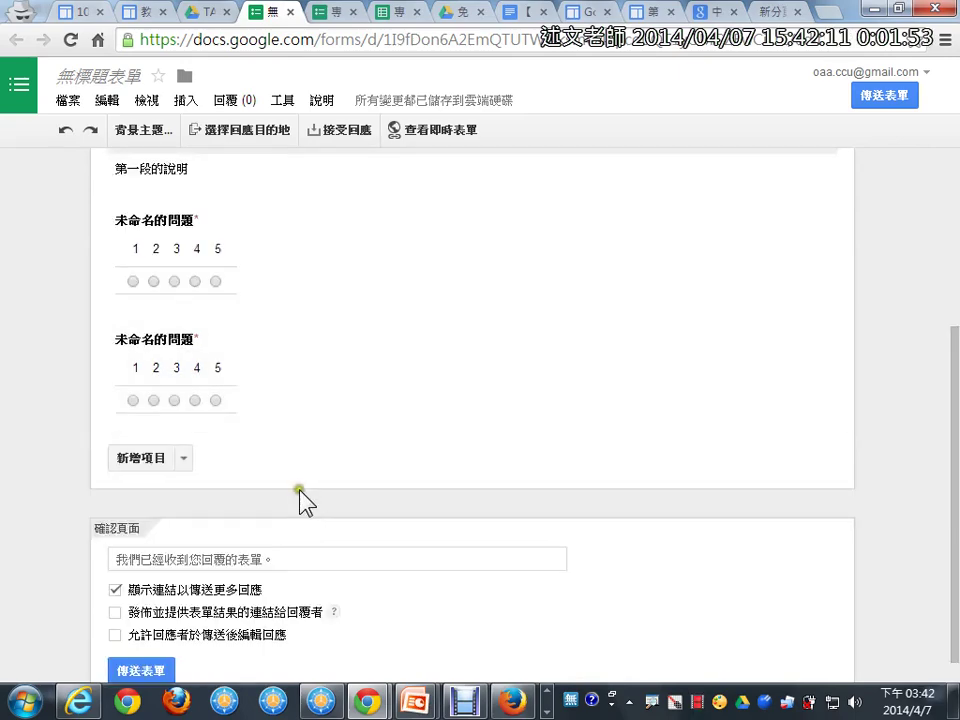
scroll(186, 466, "up", 3)
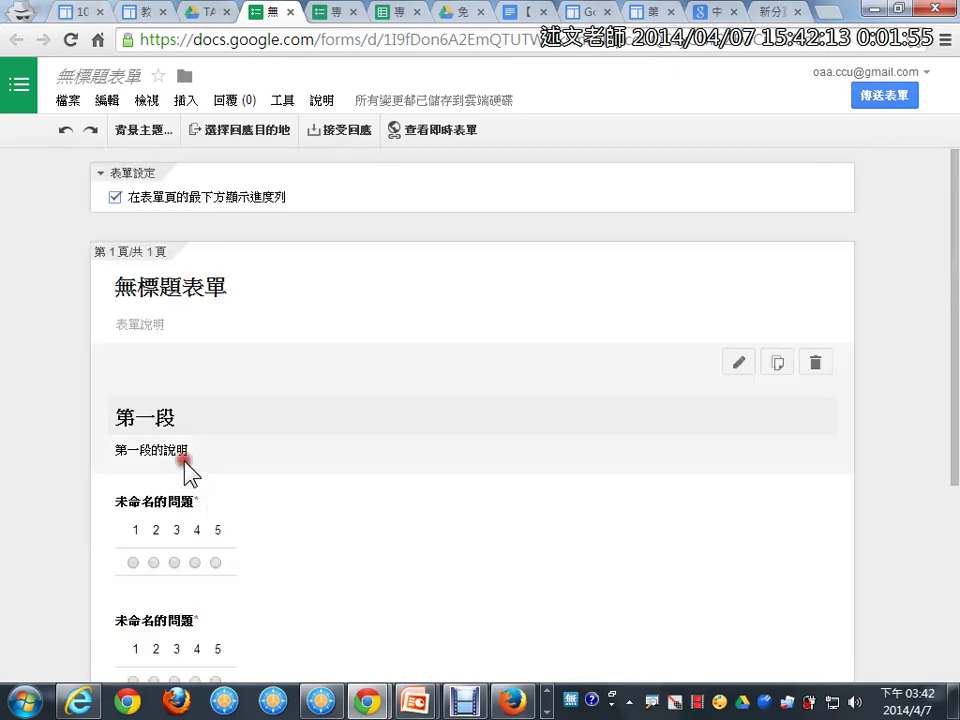
scroll(186, 461, "down", 3)
left_click(184, 428)
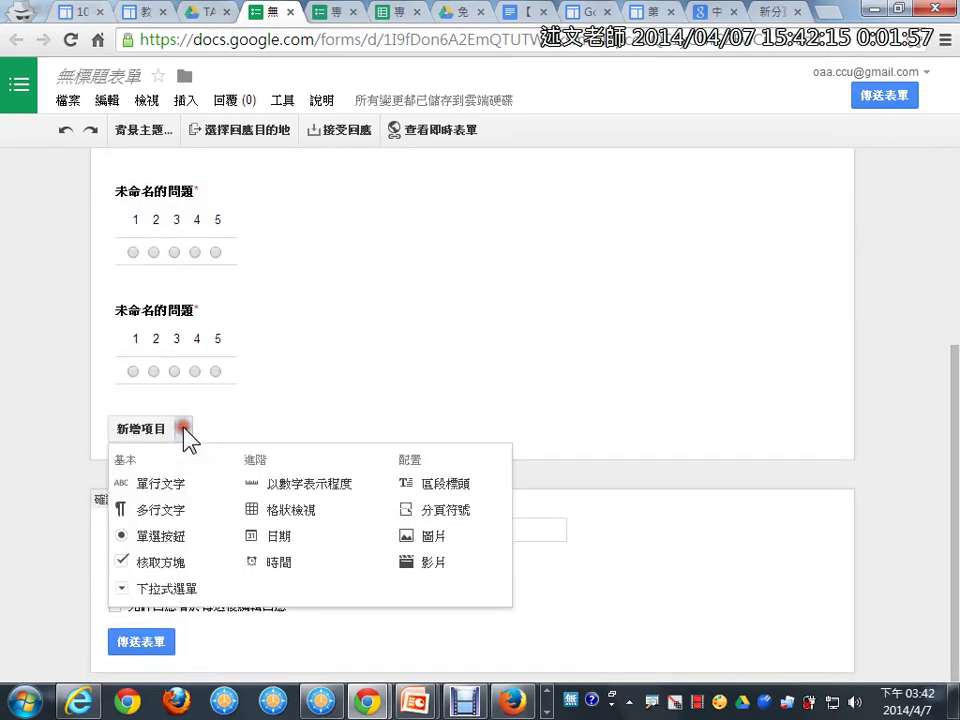
left_click(174, 540)
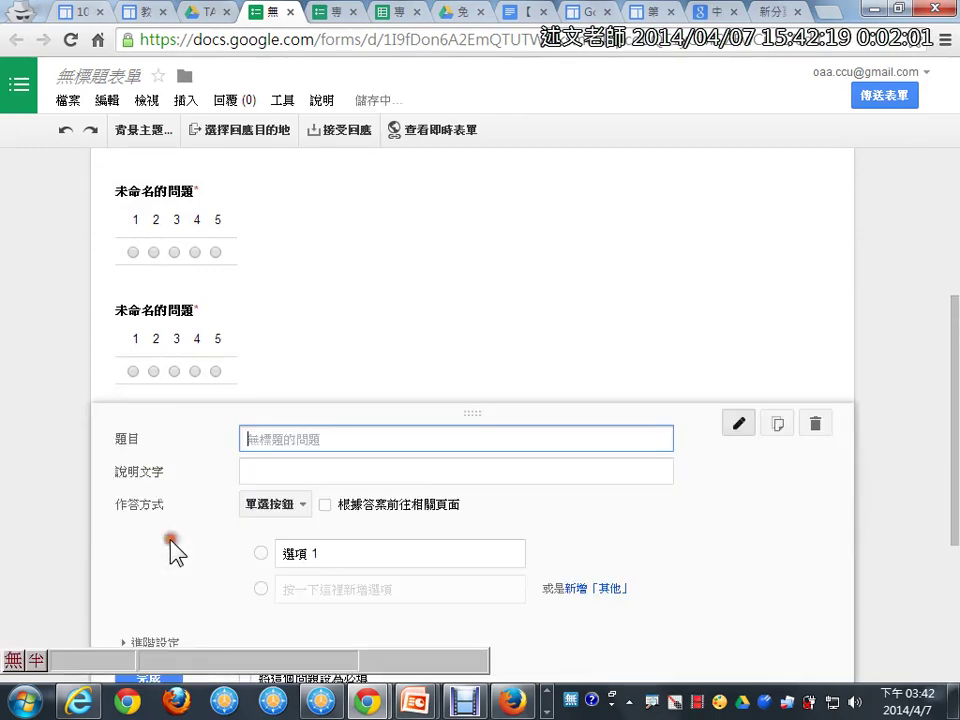
Title the new question 測試 and add the second answer choice 選項 2.
scroll(190, 546, "down", 1)
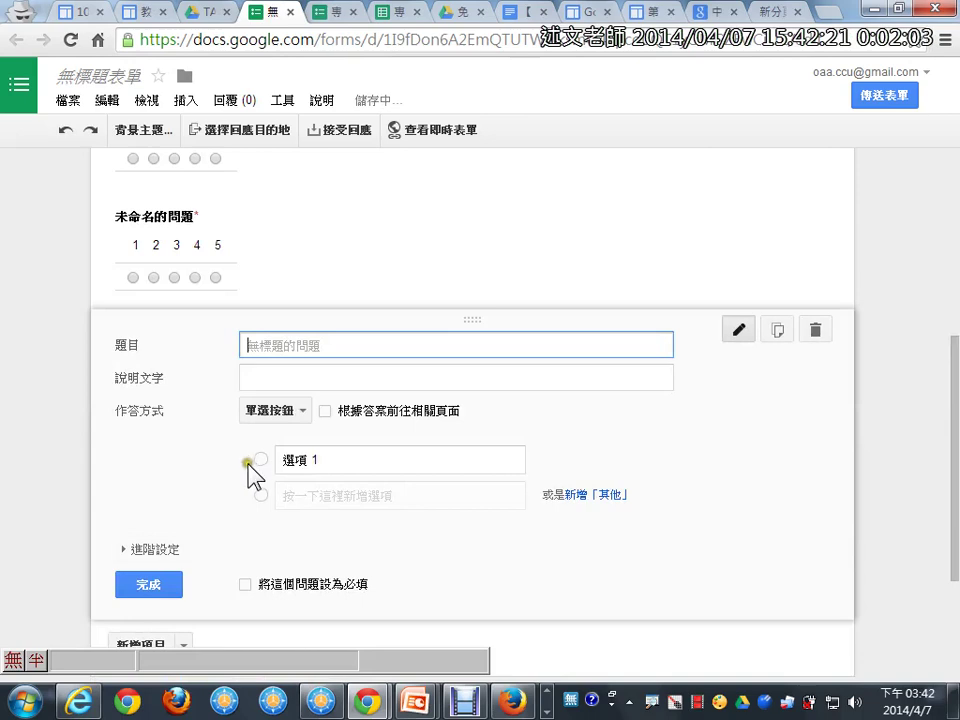
type("測試")
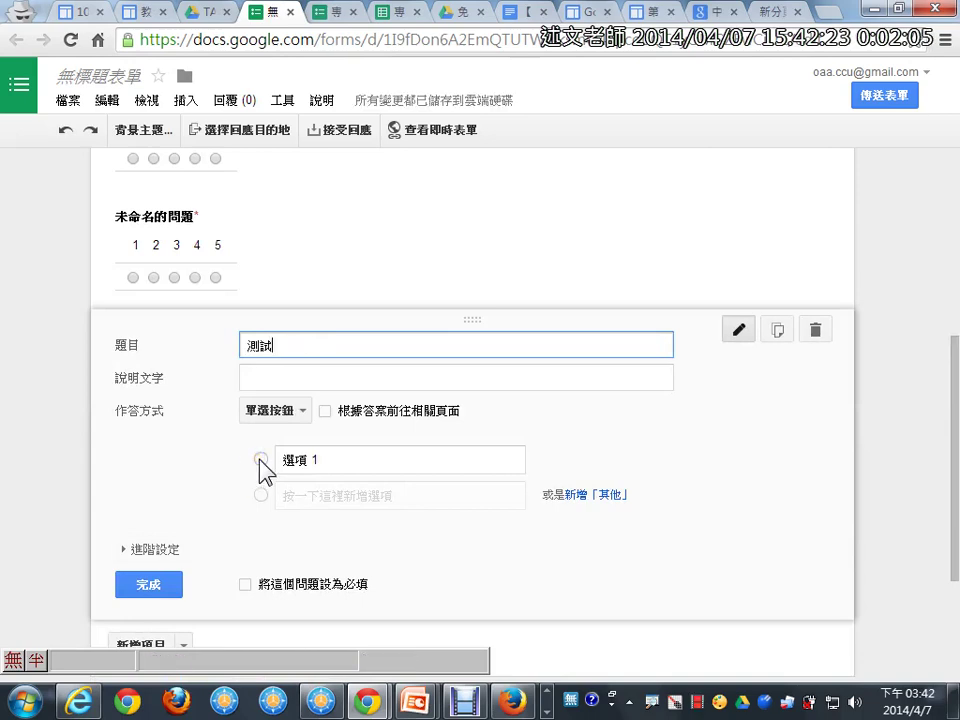
left_click(286, 461)
left_click(305, 493)
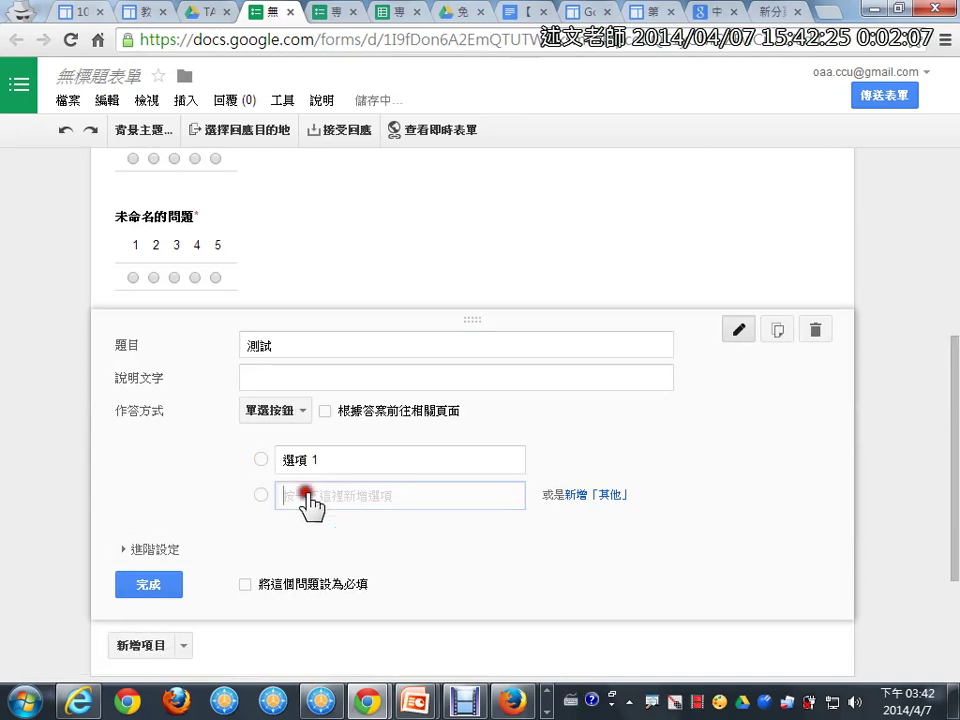
Mark the question's 根據答案前往相關頁面 option, and expand 進階設定 to examine the 隨機排列選項順序 setting.
mouse_move(311, 397)
left_mouse_down()
mouse_move(390, 437)
mouse_move(477, 436)
left_mouse_up()
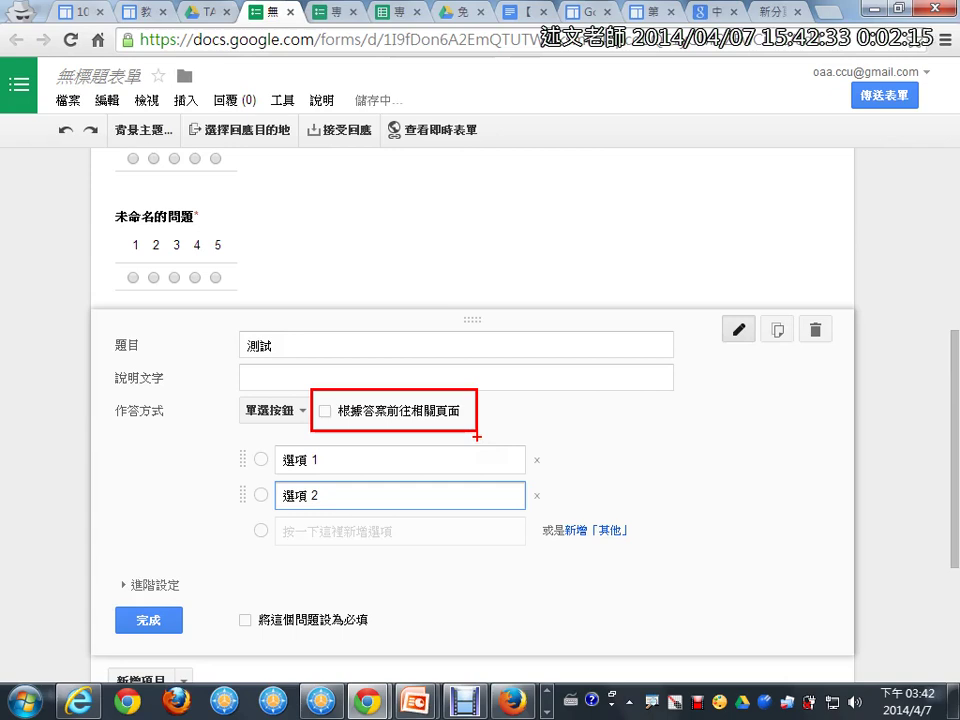
mouse_move(499, 400)
left_mouse_down()
mouse_move(540, 390)
mouse_move(553, 373)
left_mouse_up()
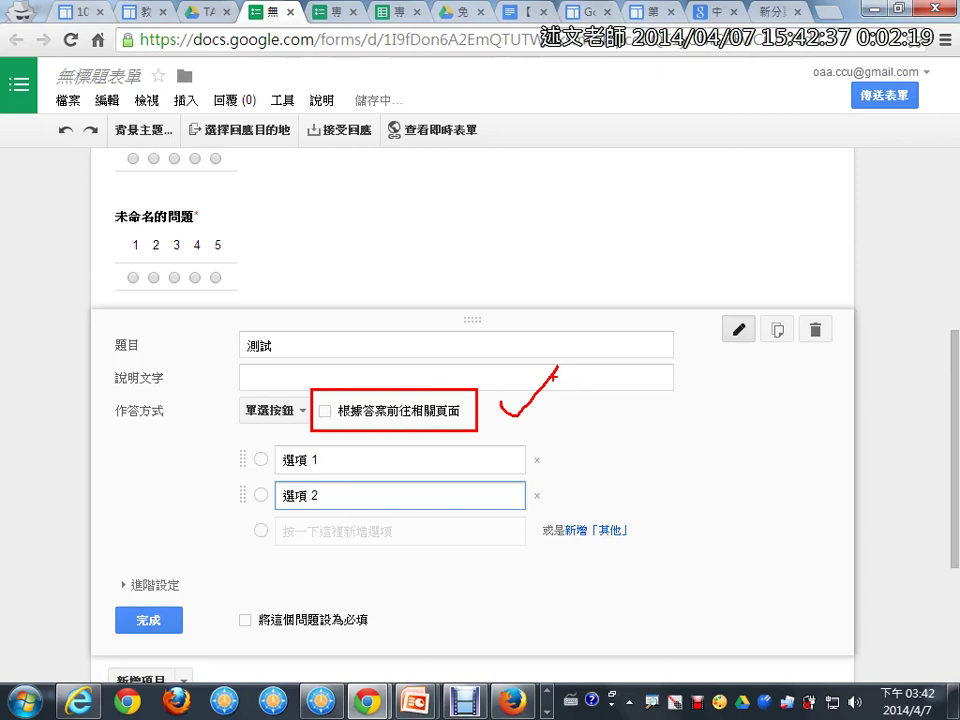
key("Escape")
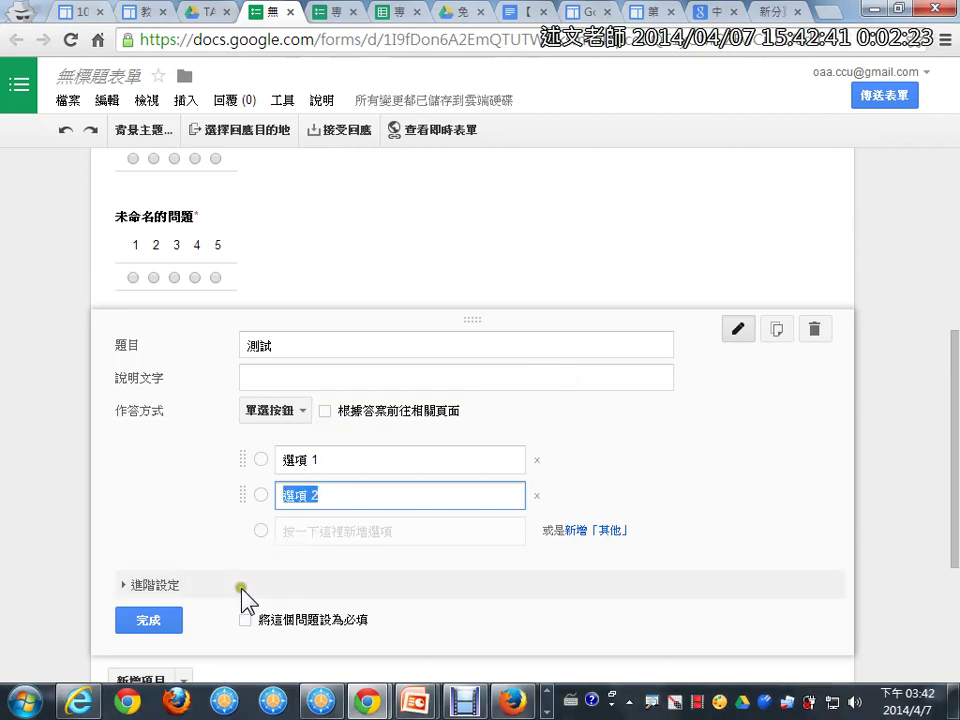
left_click(154, 586)
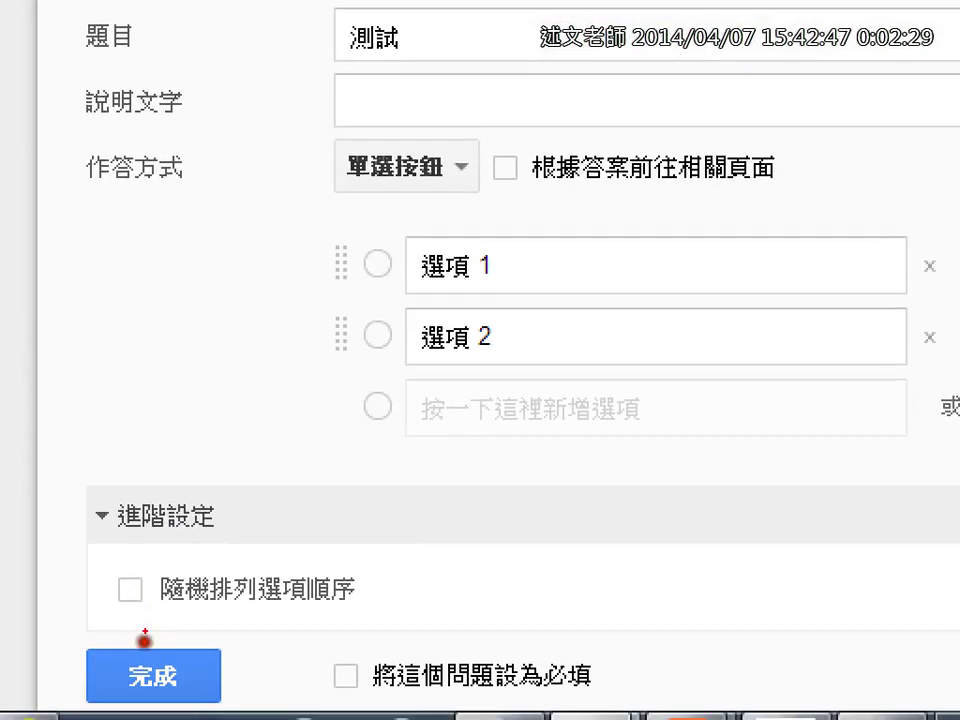
left_click_drag(70, 597, 128, 537)
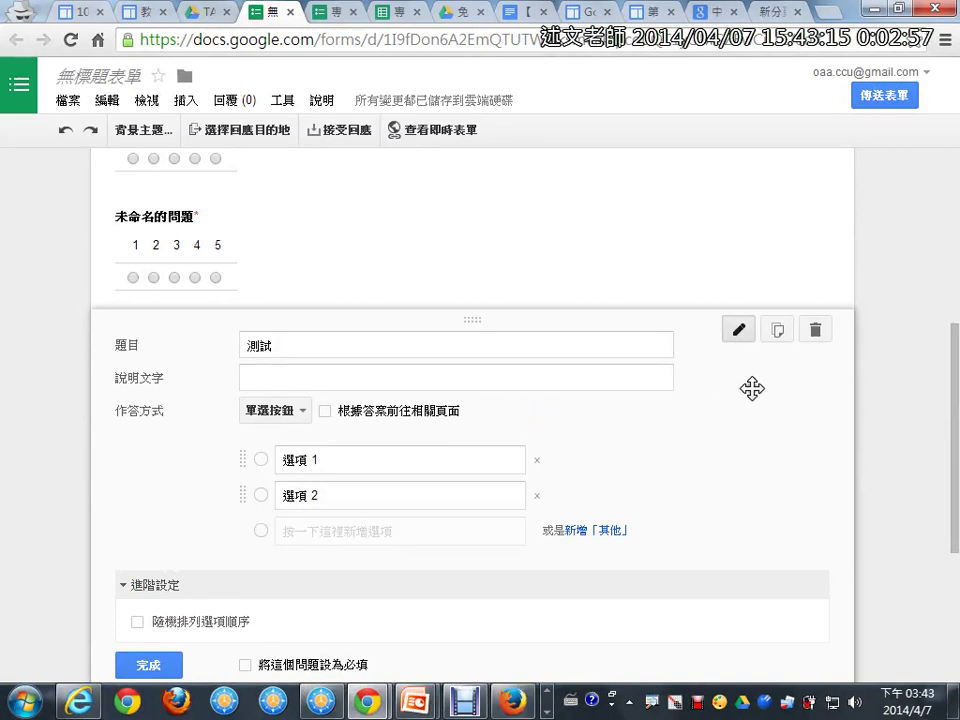
left_click(791, 324)
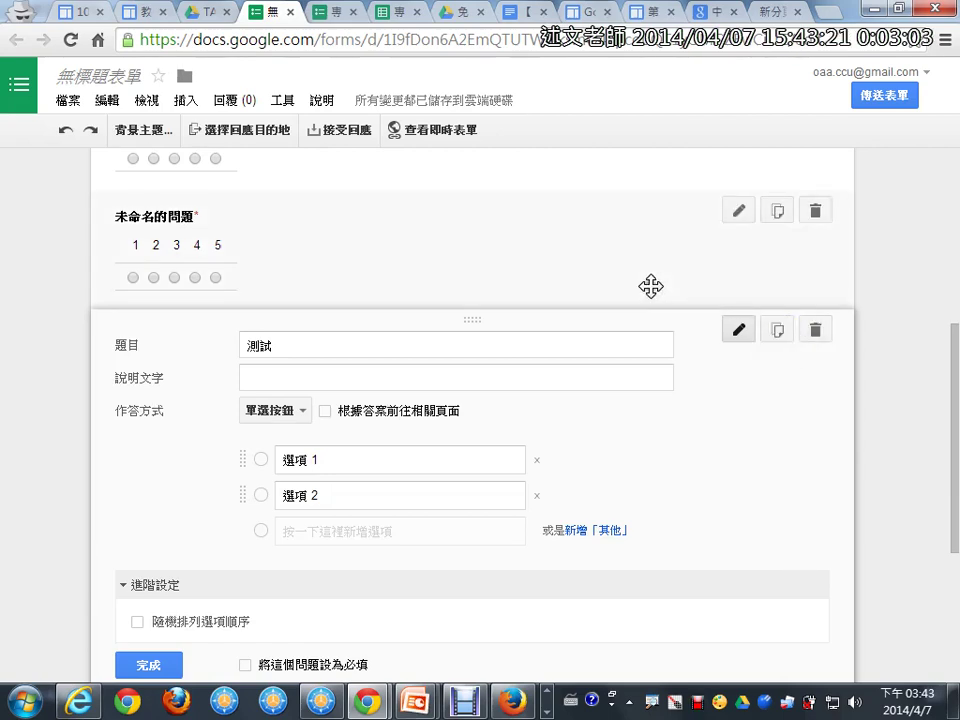
left_click(106, 72)
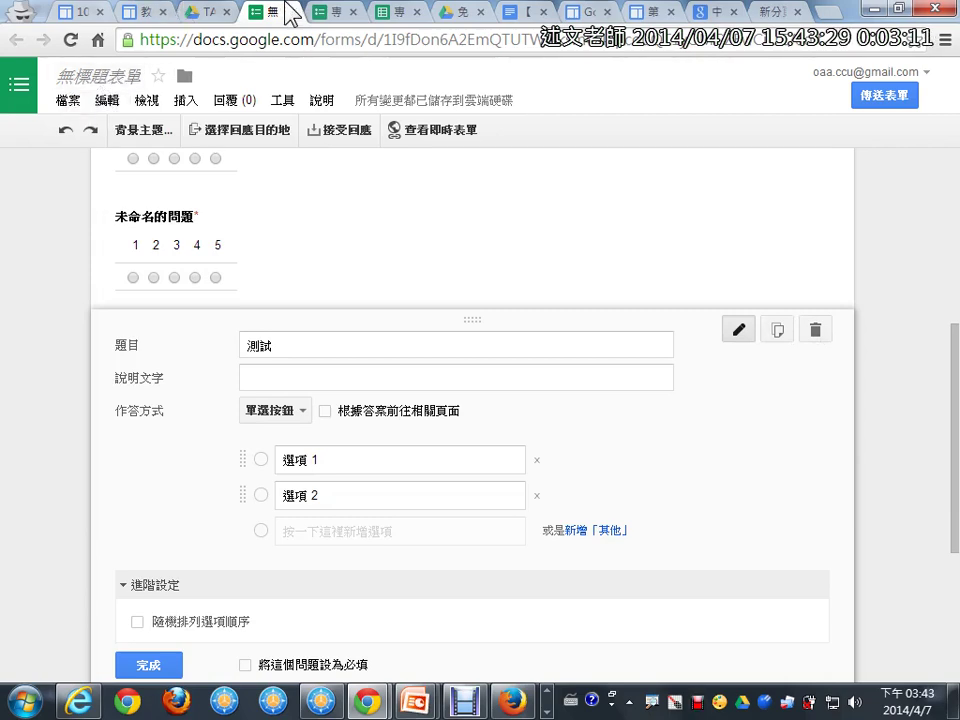
Switch to the Google Sites page 第二個頁面 that is open for editing and save it.
left_click(645, 12)
left_click(675, 379)
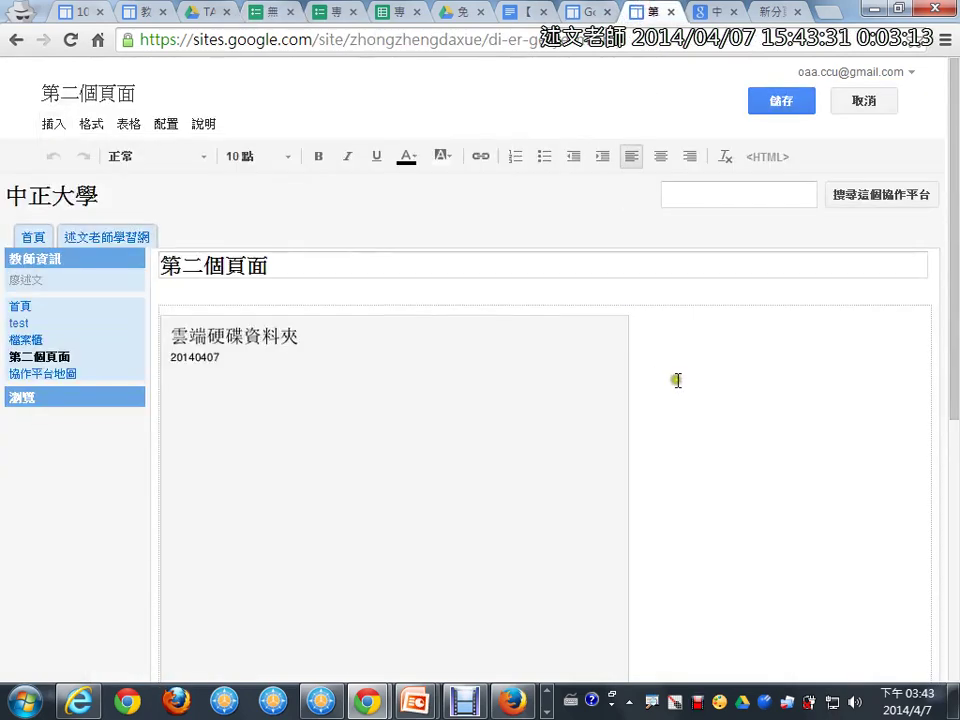
left_click(783, 100)
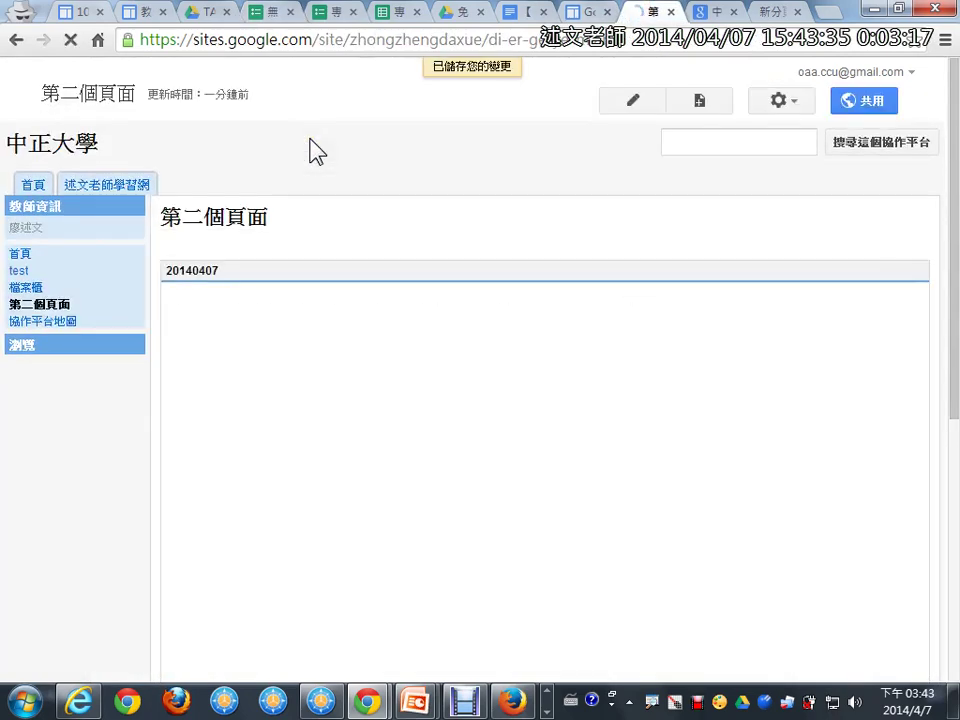
Create a new top-level page named Google表單應用 in the 中正大學 site, using the 網頁 template.
left_click(699, 99)
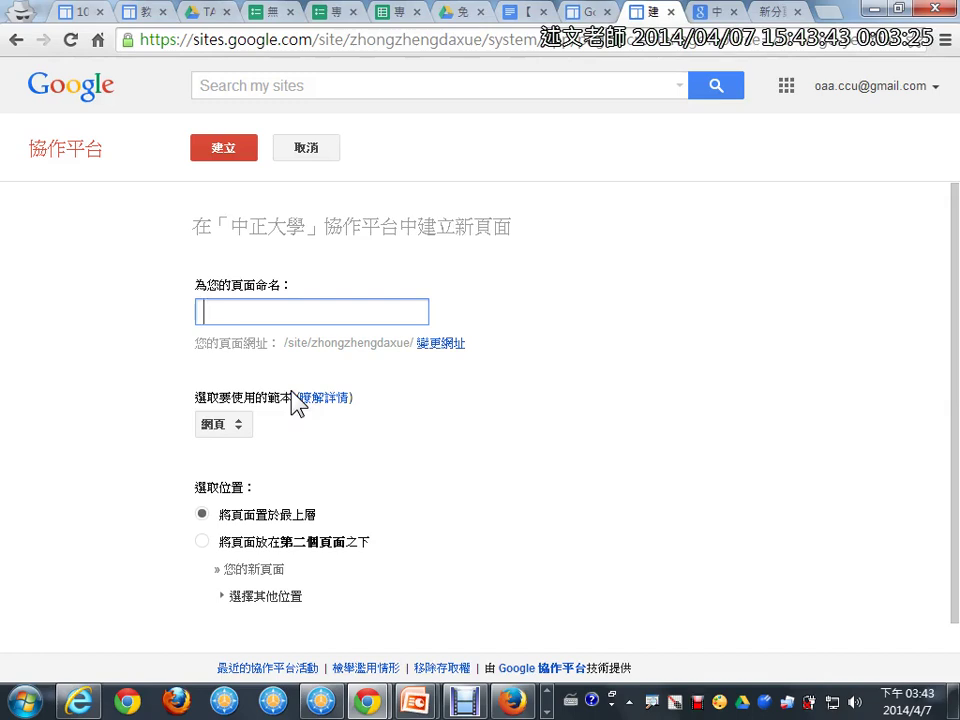
type("Goog")
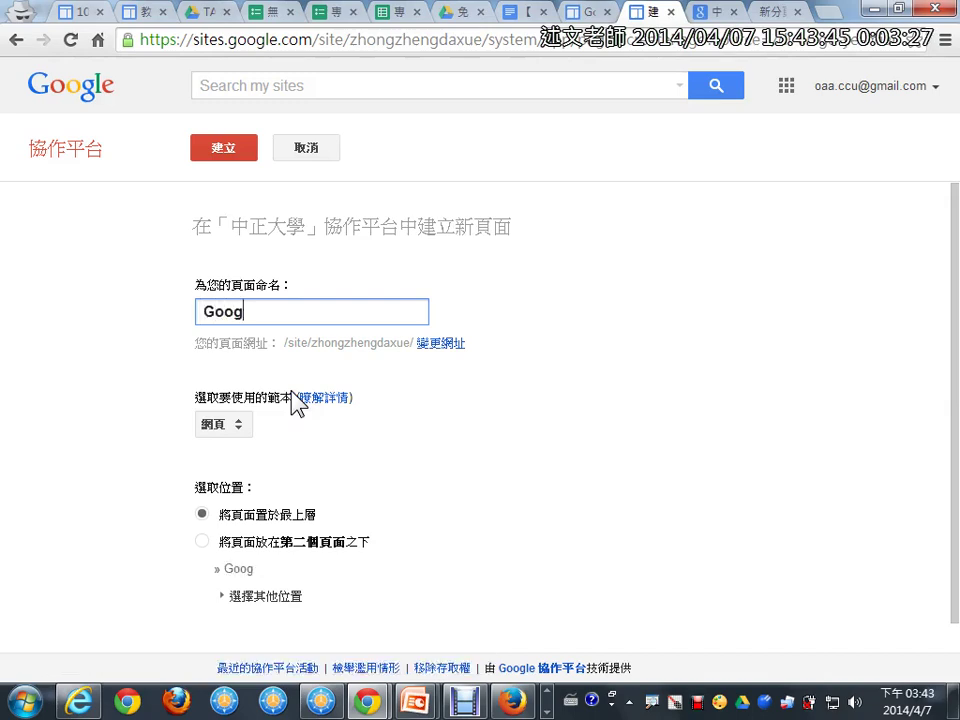
type("le表單應用")
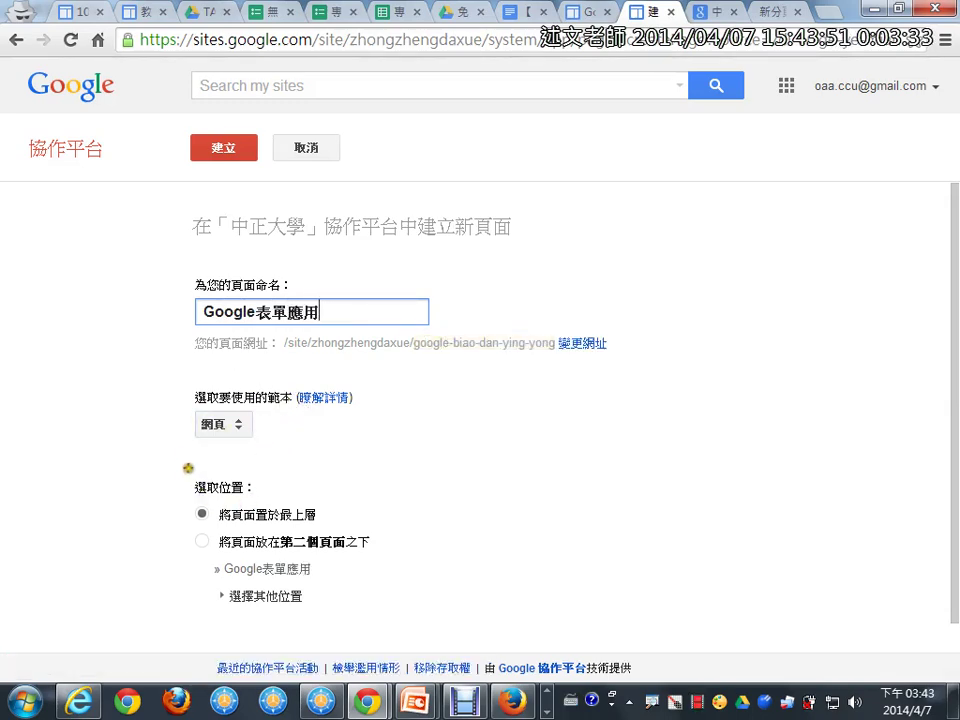
mouse_move(179, 461)
left_mouse_down()
mouse_move(240, 584)
mouse_move(366, 618)
left_mouse_up()
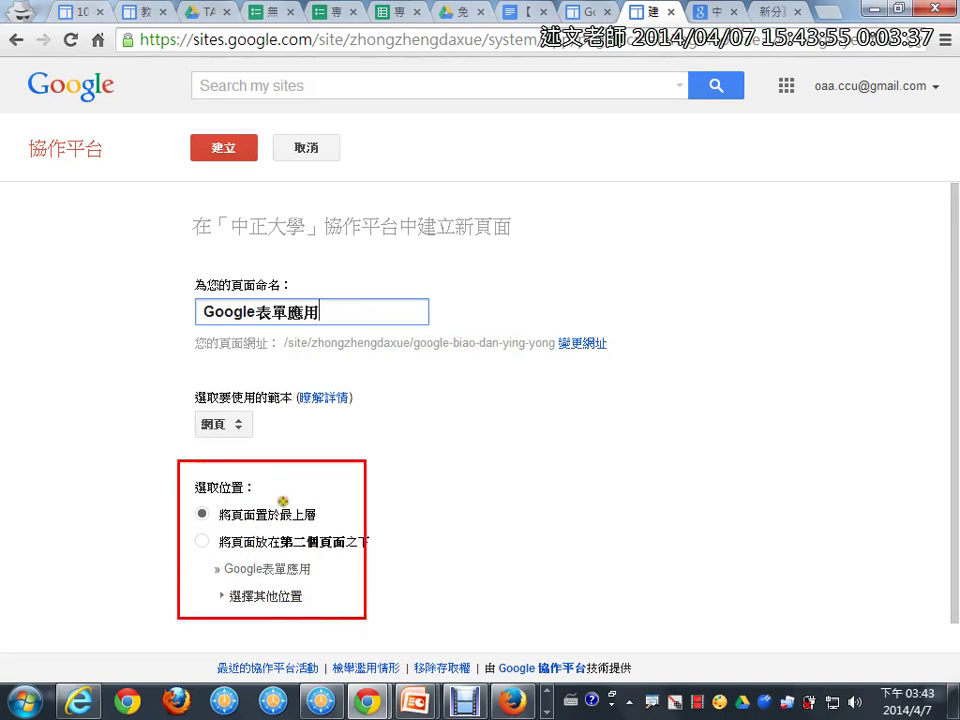
left_click_drag(284, 506, 311, 486)
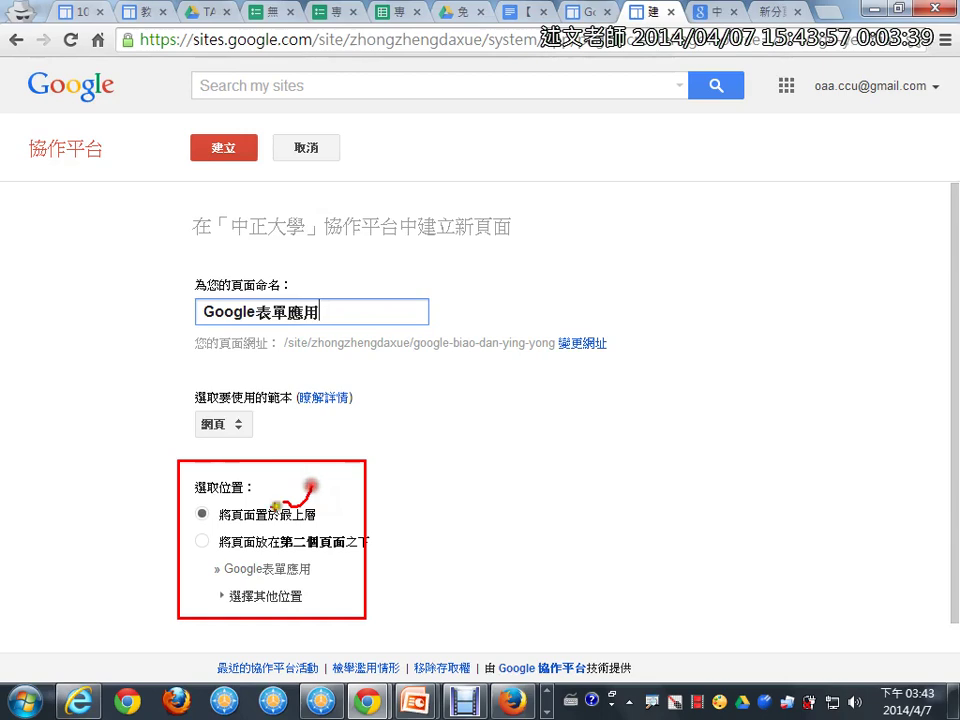
left_click_drag(211, 529, 203, 612)
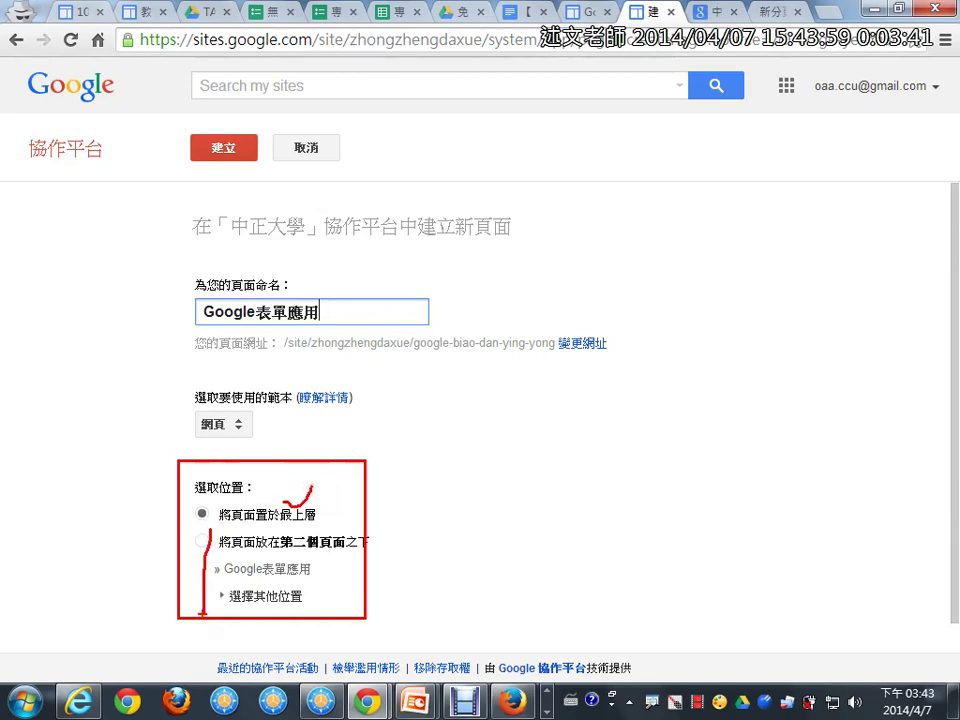
key("Escape")
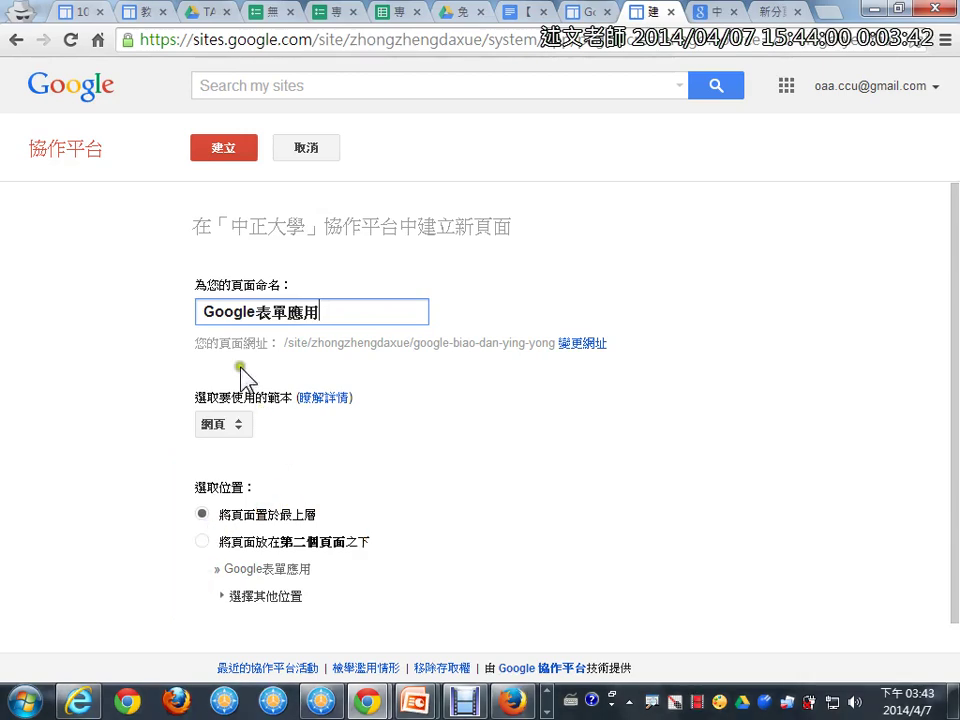
left_click(212, 152)
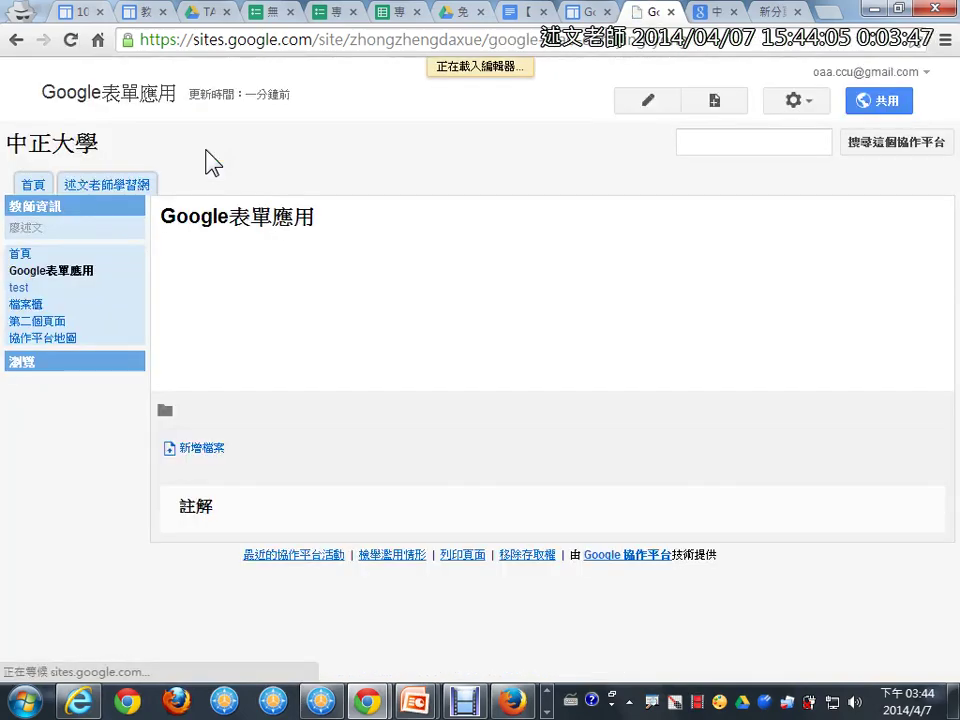
Insert the Google Drive form 無標題表單 into the body of the Google表單應用 page.
left_click(53, 124)
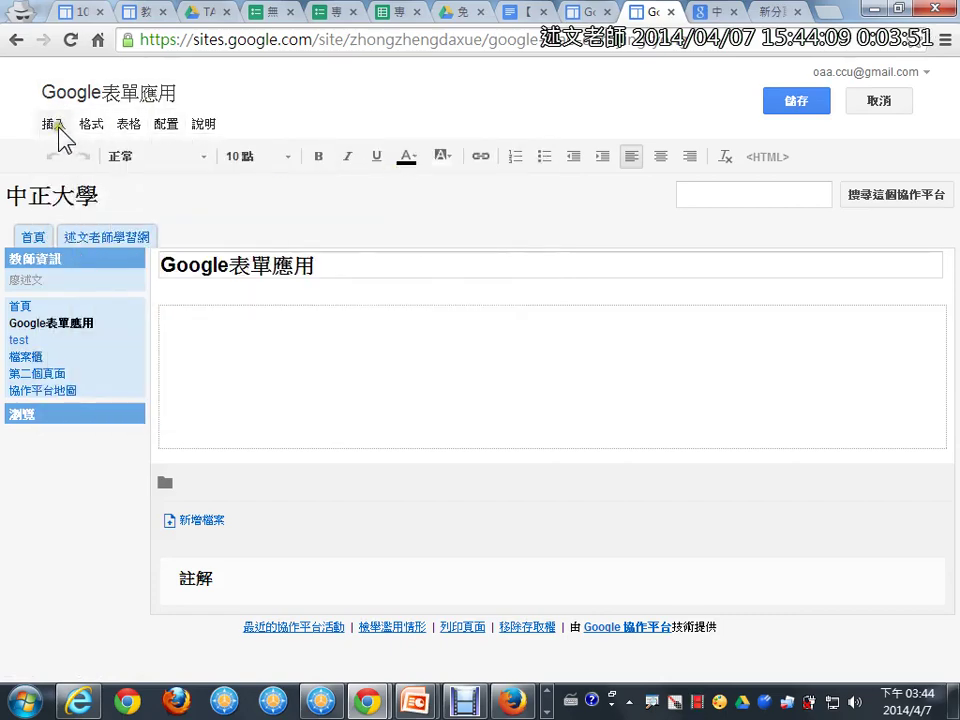
left_click(55, 127)
mouse_move(497, 283)
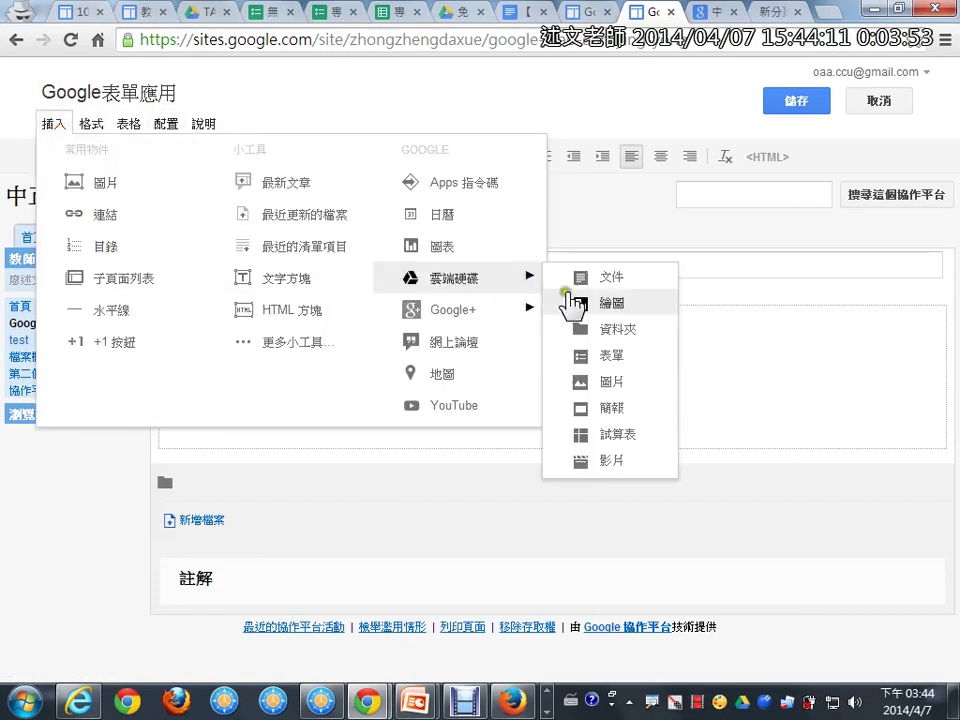
left_click(628, 375)
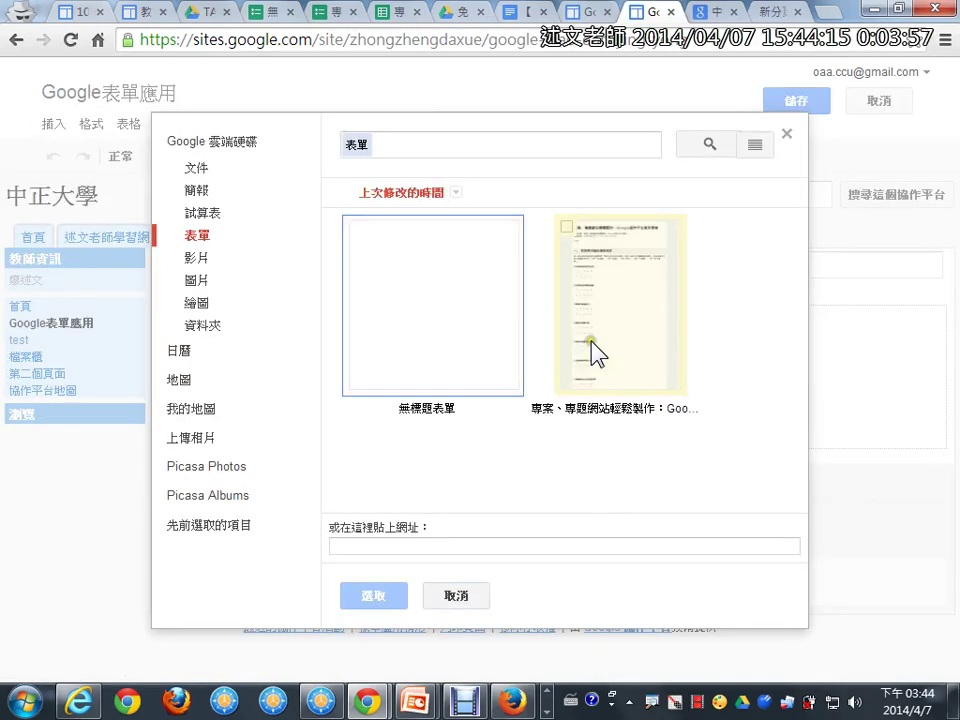
left_click(379, 230)
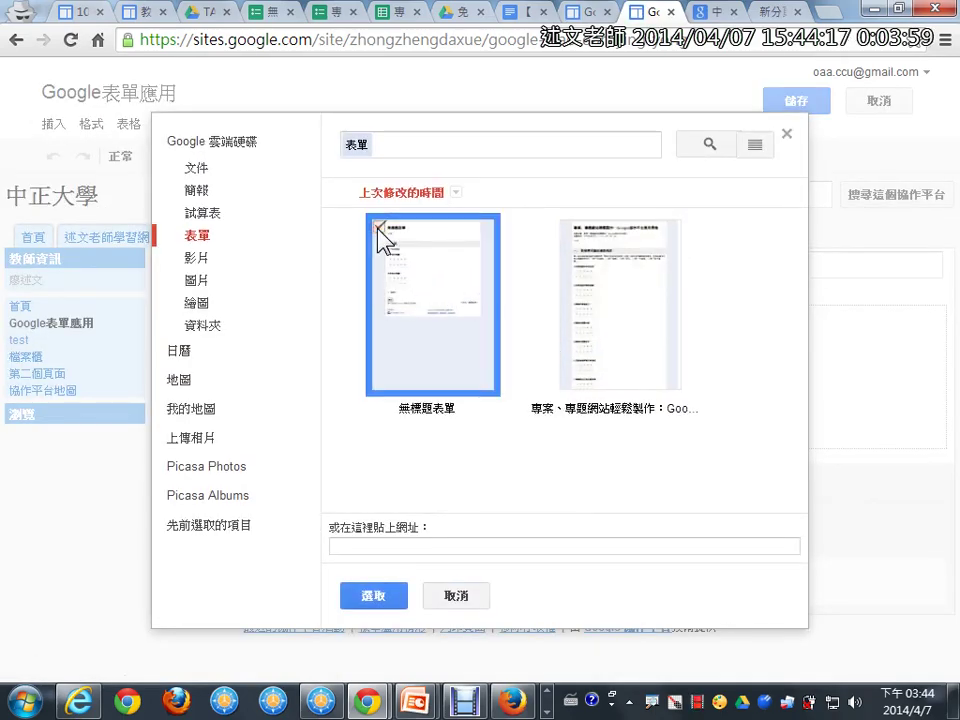
left_click(373, 596)
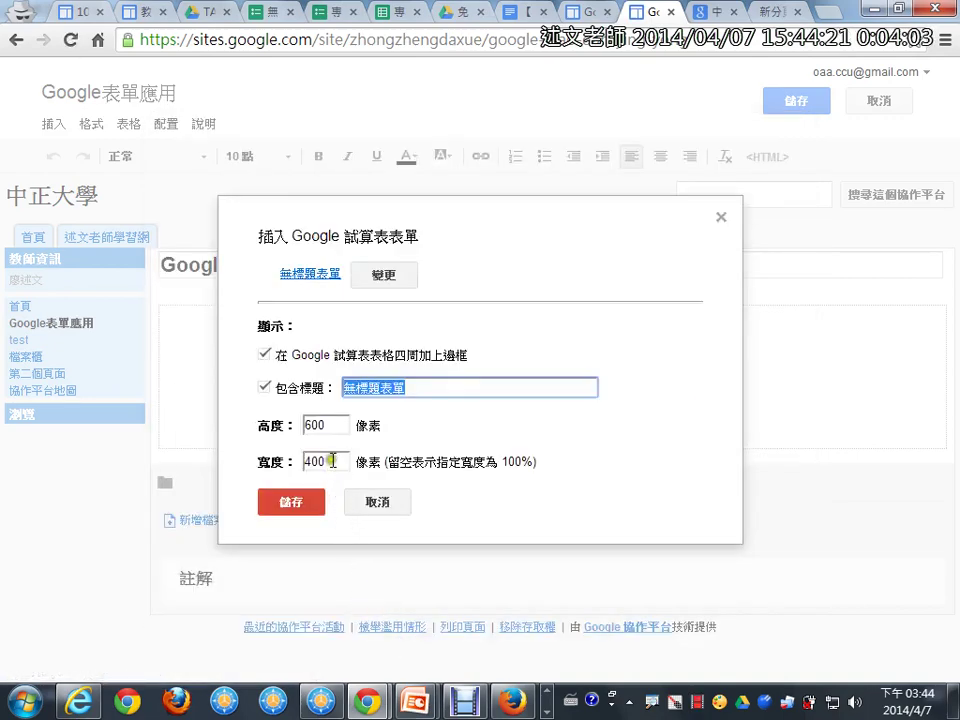
Set the embedded form's height to 2000 pixels and leave its width blank for full width.
left_click_drag(335, 461, 306, 475)
left_click_drag(336, 422, 277, 420)
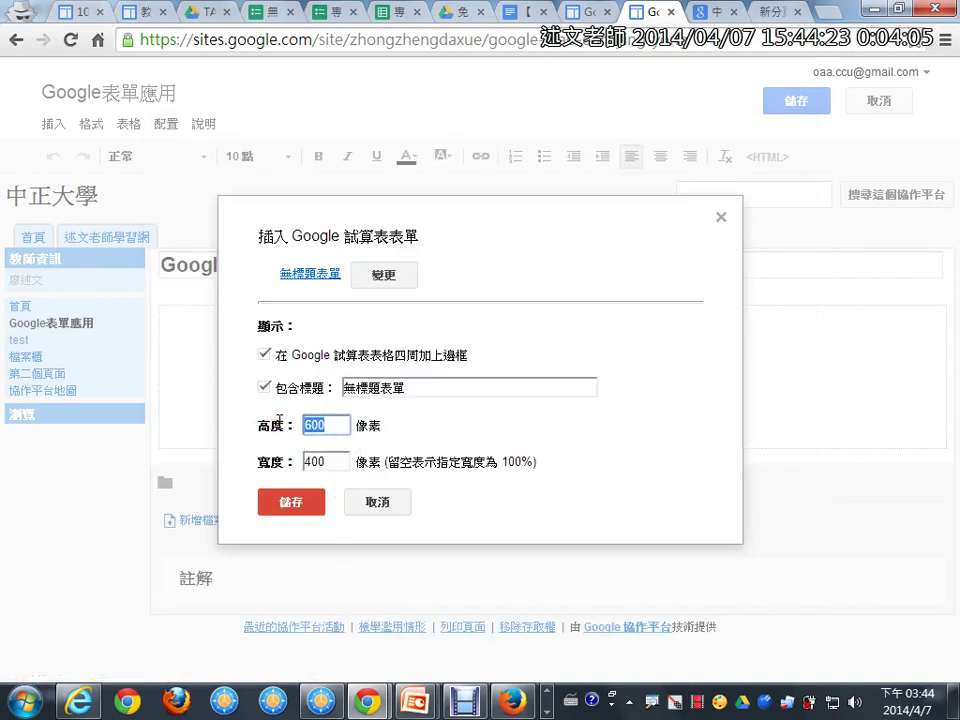
type("2000")
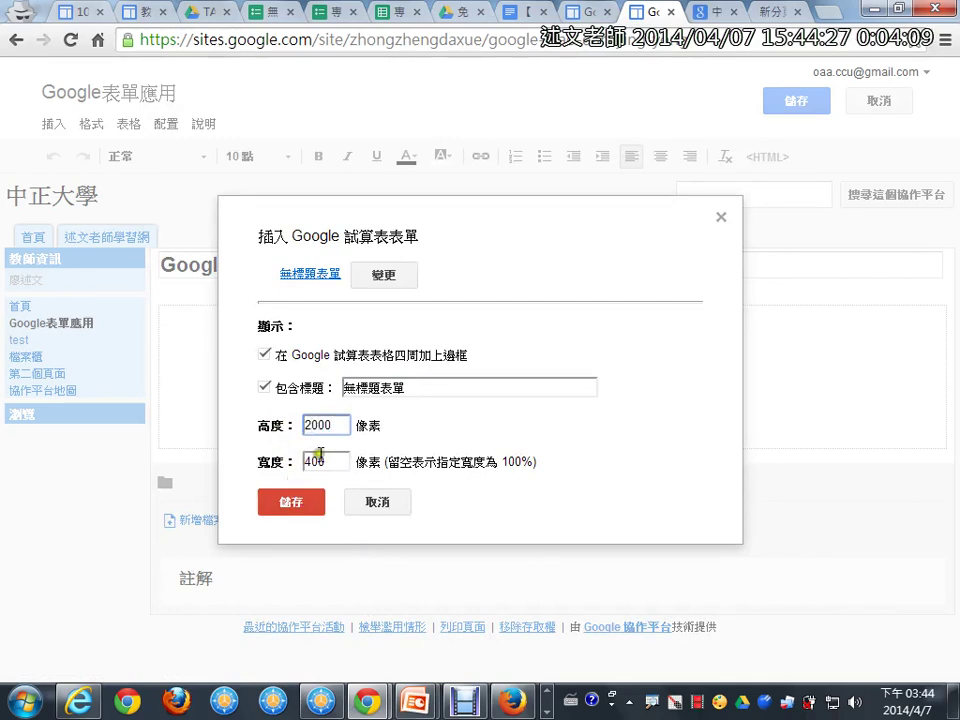
left_click_drag(302, 461, 256, 467)
key("BackSpace")
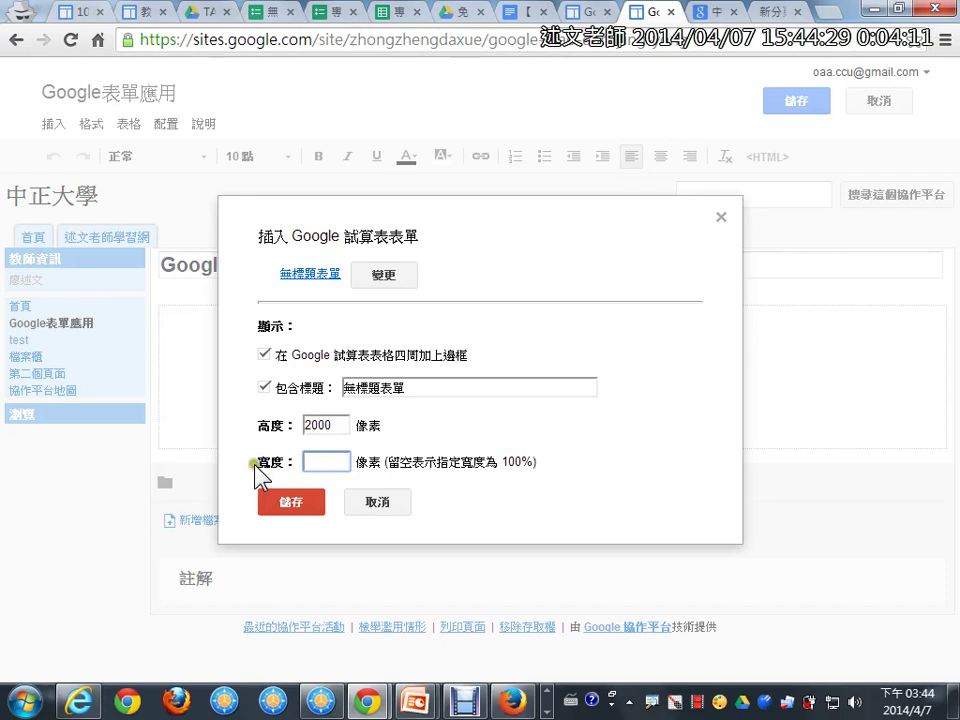
Turn off the 包含標題 option for the embedded form, and save both the form settings and the page.
left_click_drag(248, 370, 455, 402)
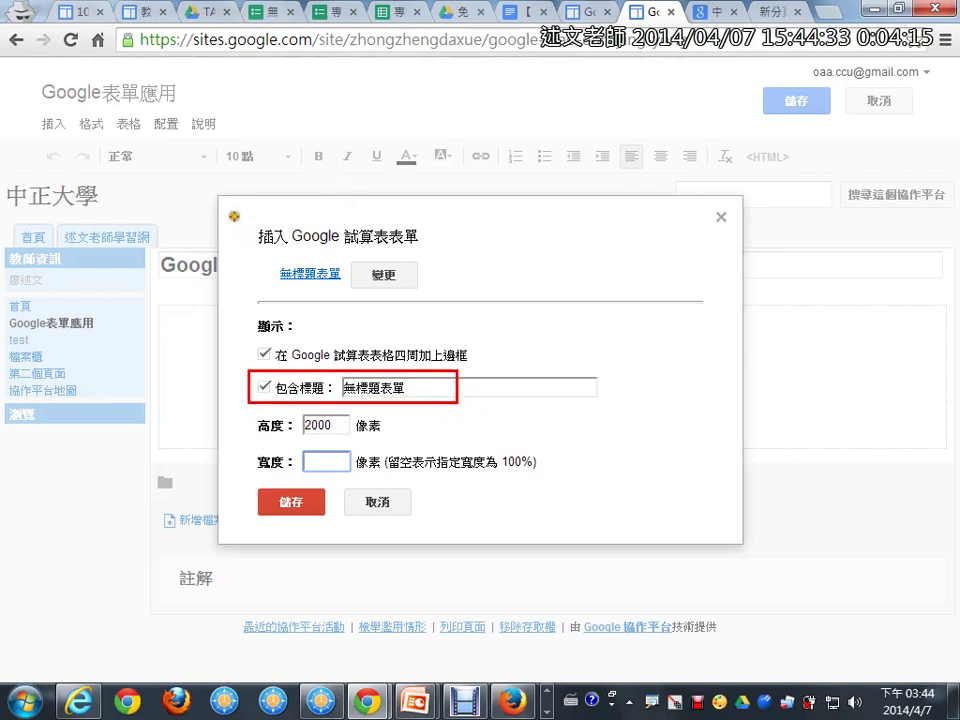
mouse_move(190, 296)
left_mouse_down()
mouse_move(125, 258)
mouse_move(229, 330)
mouse_move(215, 337)
left_mouse_up()
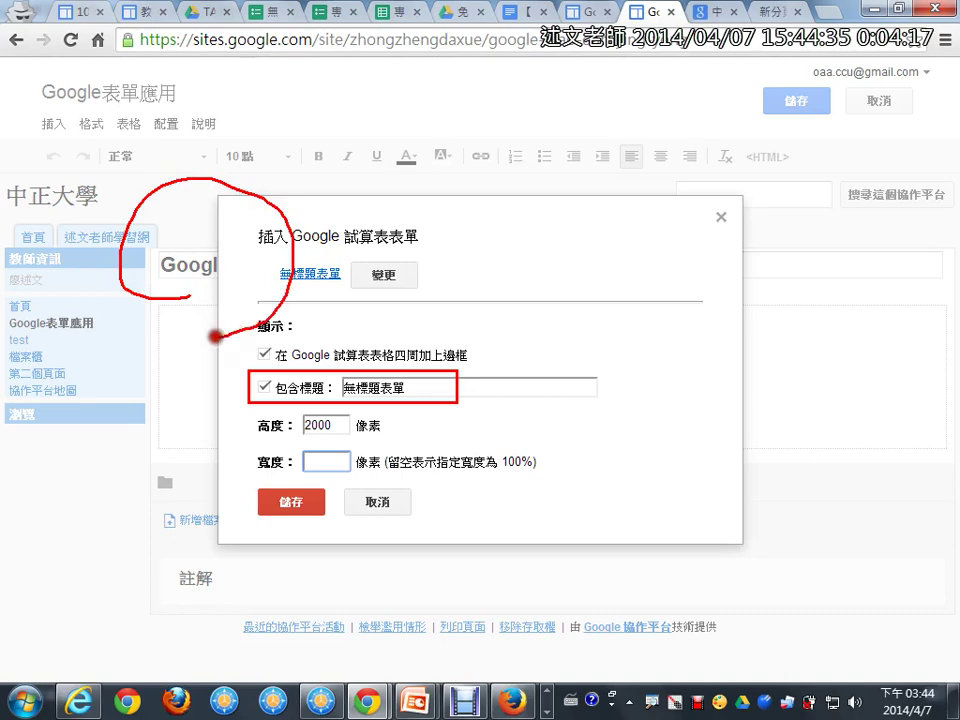
key("Escape")
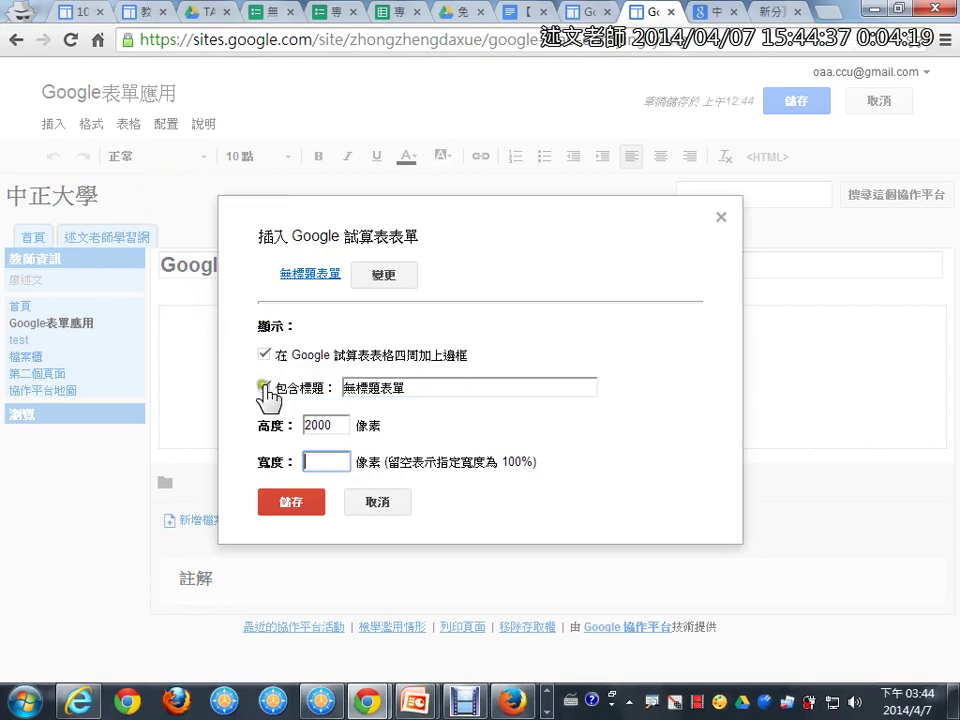
left_click(265, 387)
left_click(297, 508)
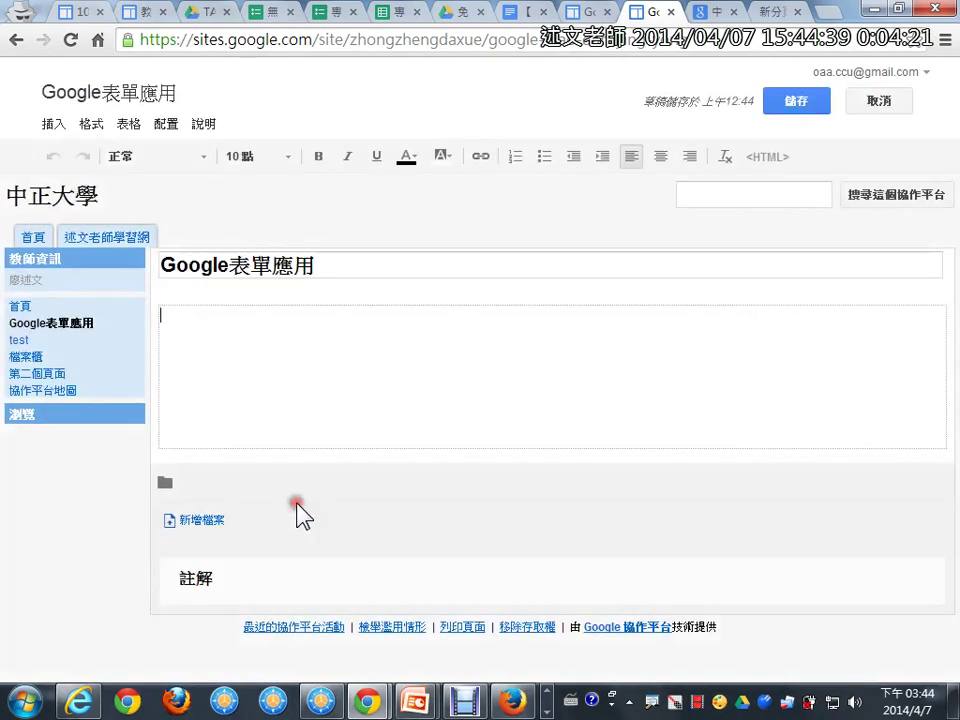
left_click(779, 101)
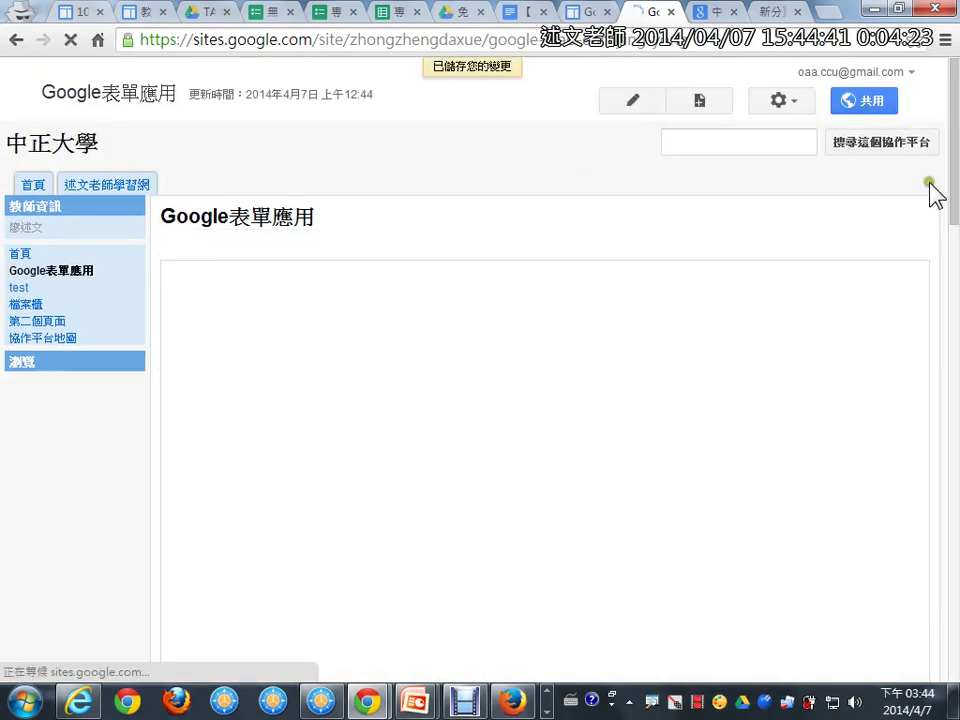
Examine the embedded form's questions and its progress bar on the saved page.
left_click_drag(953, 198, 955, 280)
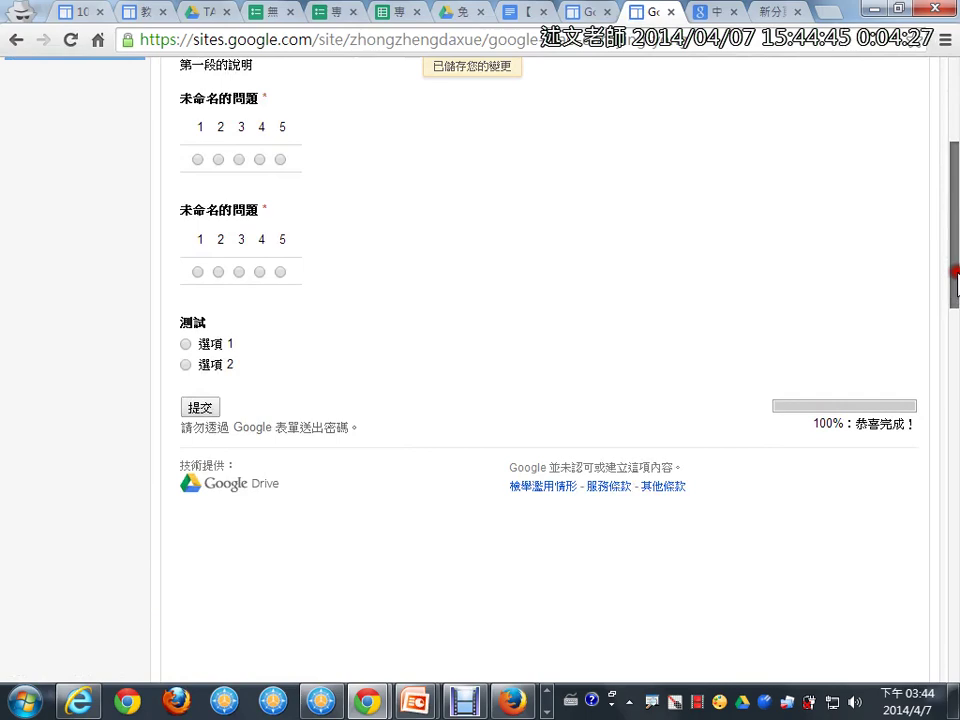
left_click_drag(956, 272, 956, 270)
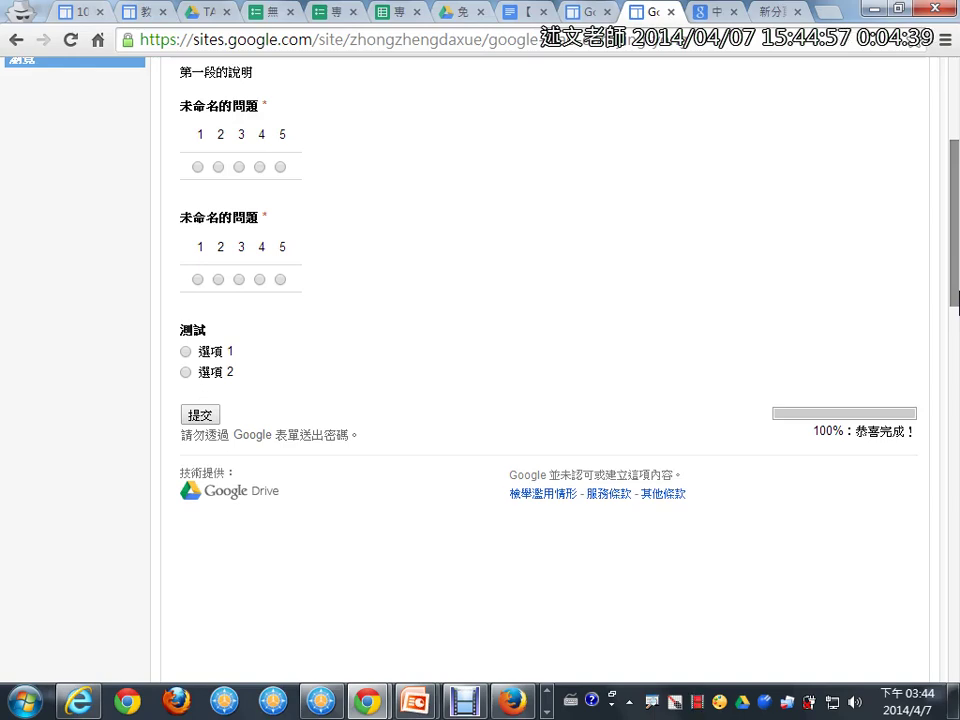
mouse_move(750, 380)
left_mouse_down()
mouse_move(883, 454)
mouse_move(918, 458)
left_mouse_up()
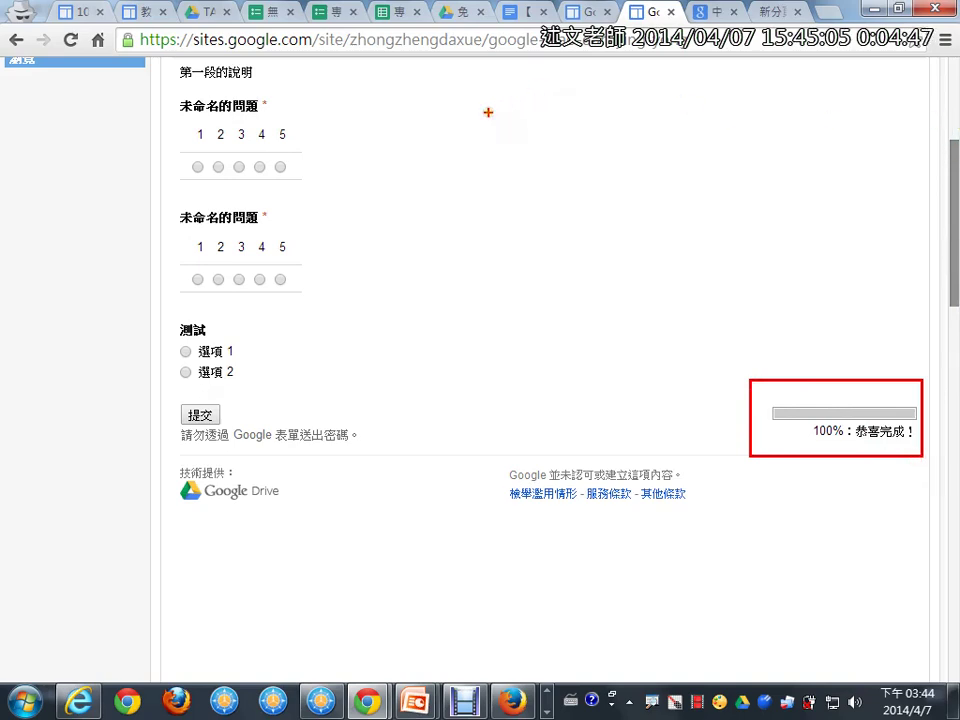
key("Escape")
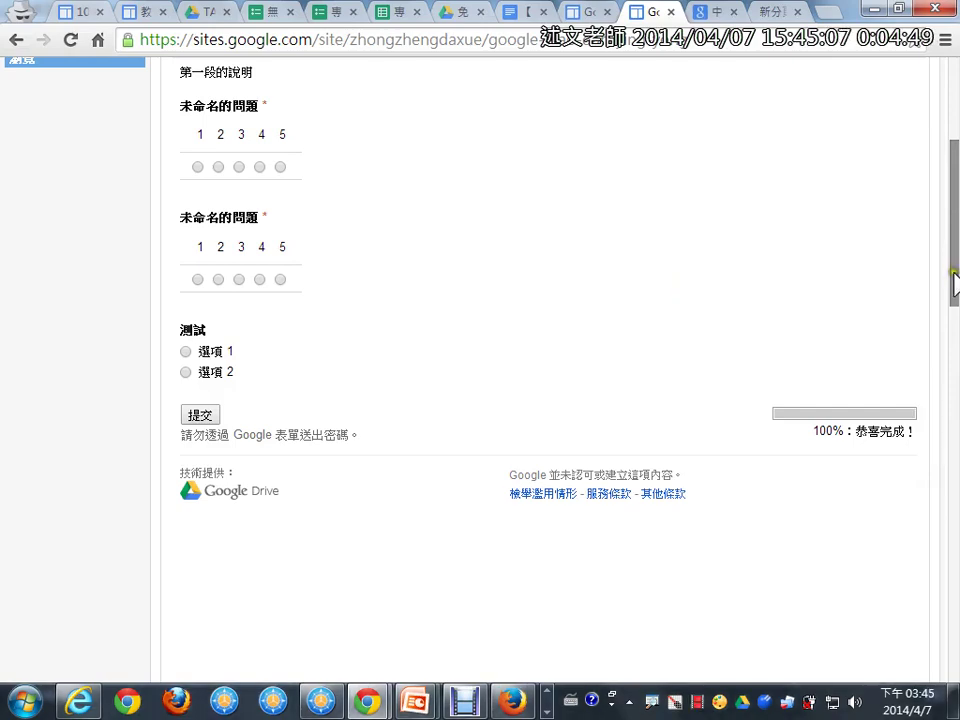